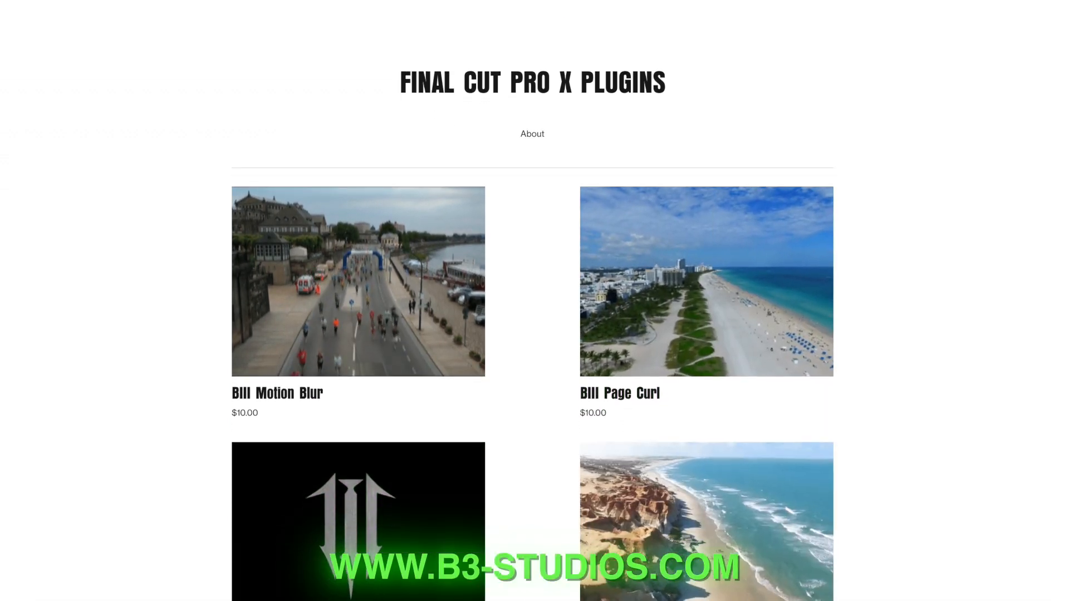
Browse the Final Cut Pro X plugins listed on the B3 Studios store page
scroll(533, 301, "down", 2)
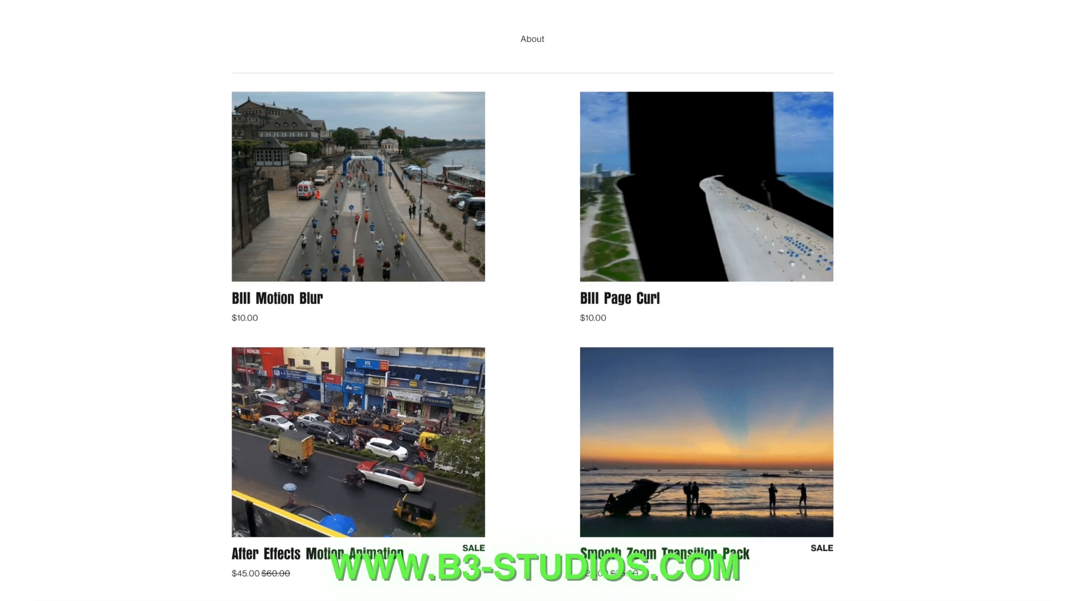
scroll(532, 300, "down", 3)
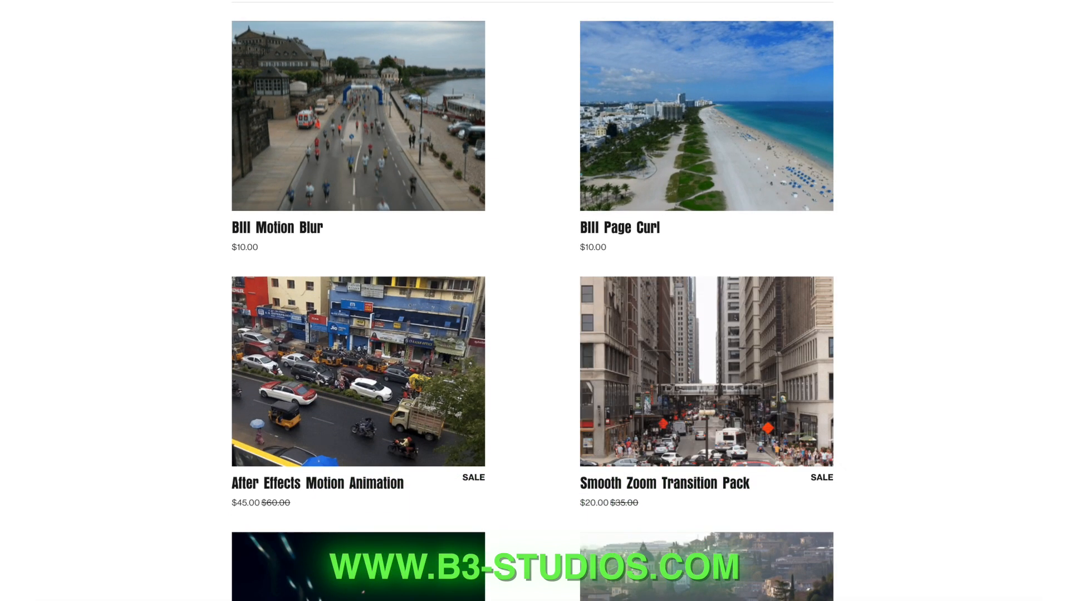
scroll(532, 300, "down", 3)
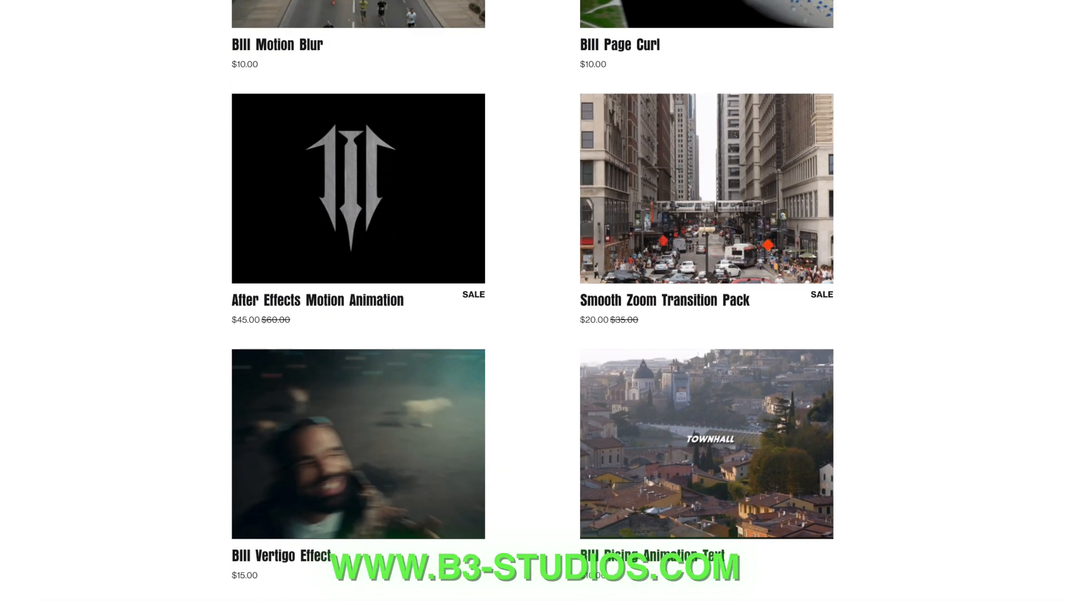
scroll(532, 301, "down", 3)
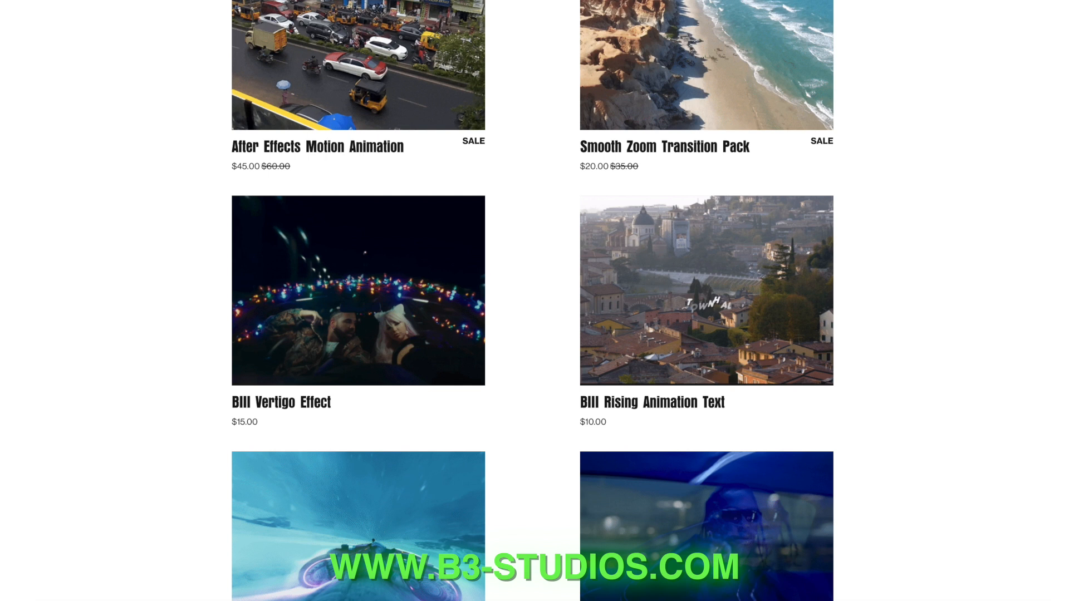
scroll(532, 300, "down", 4)
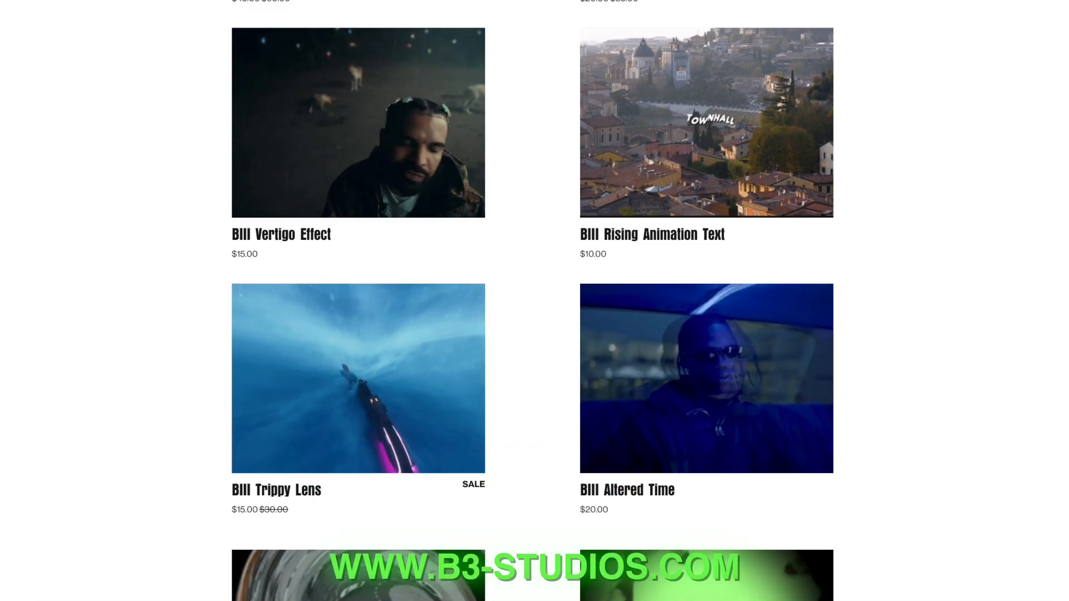
scroll(532, 301, "down", 3)
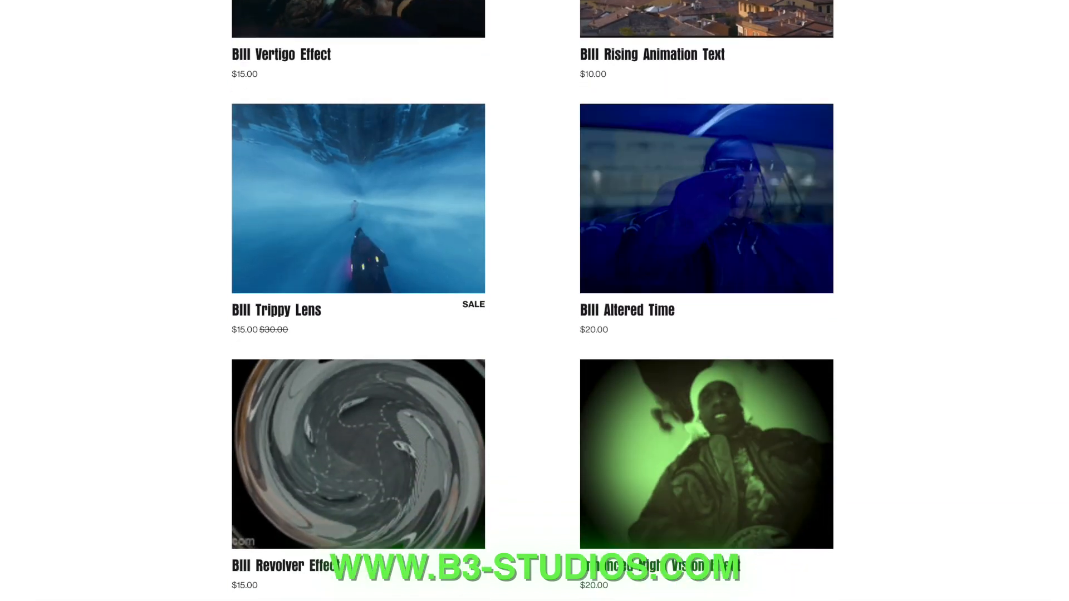
scroll(532, 300, "down", 5)
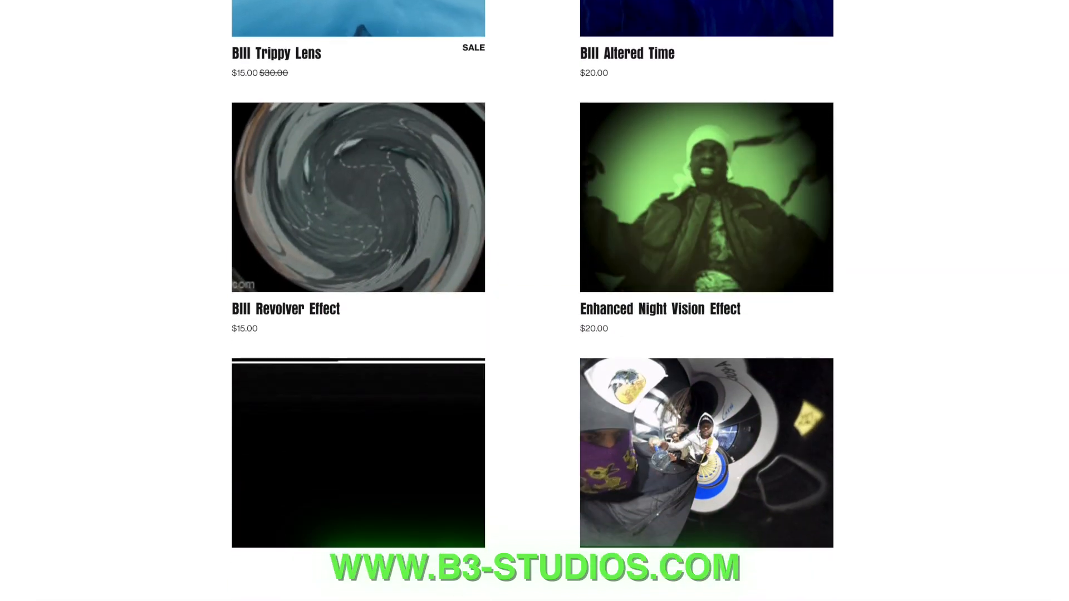
scroll(532, 301, "down", 2)
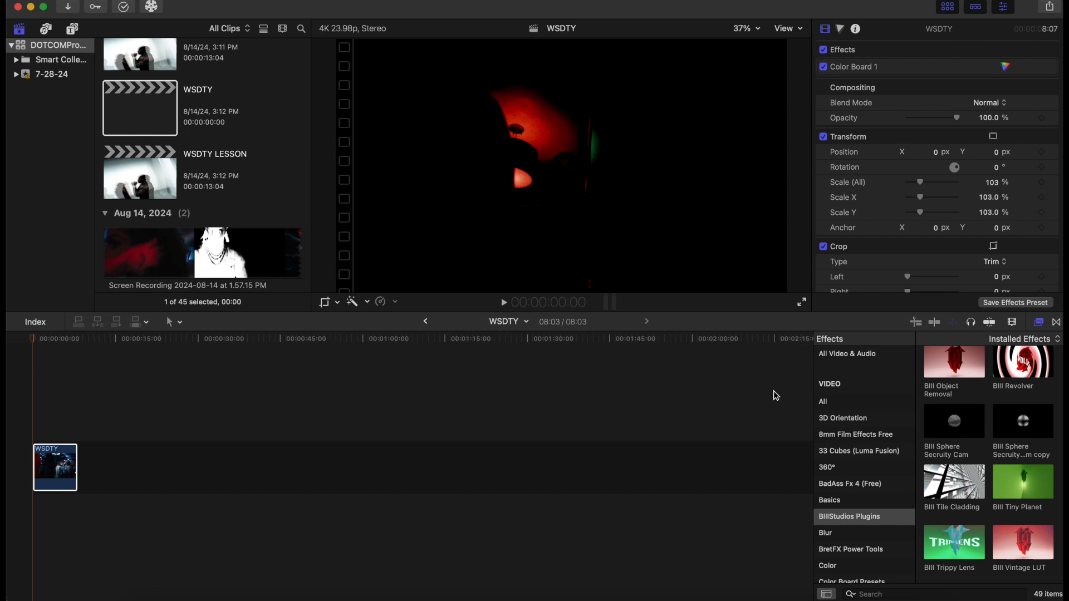
Search the effects for NEG, apply the Negative effect to the WSDTY clip, and set its Amount to 93
left_click(828, 402)
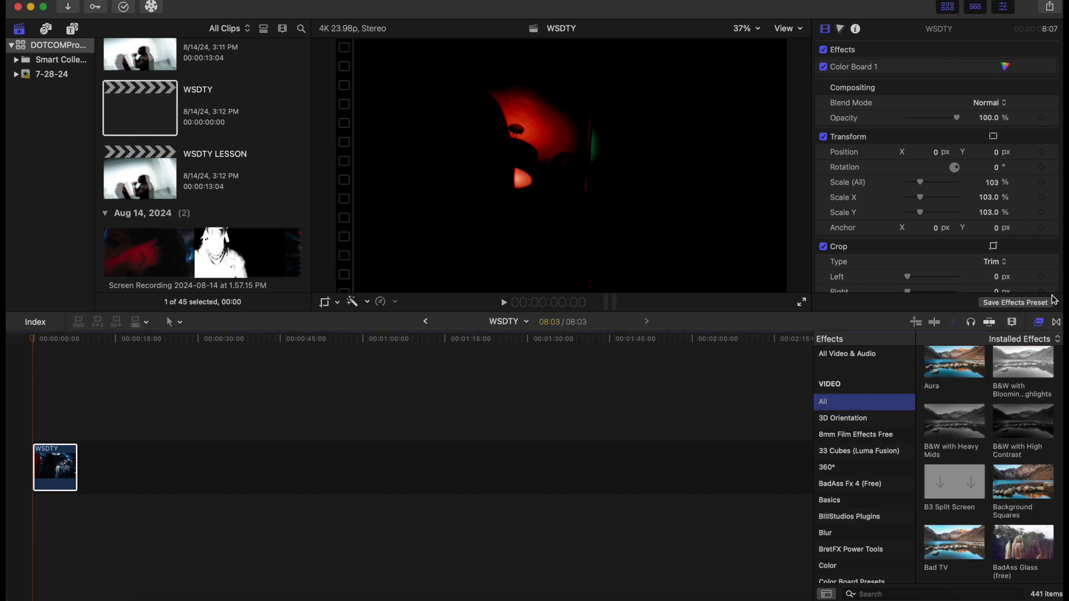
left_click(887, 591)
type("NEG")
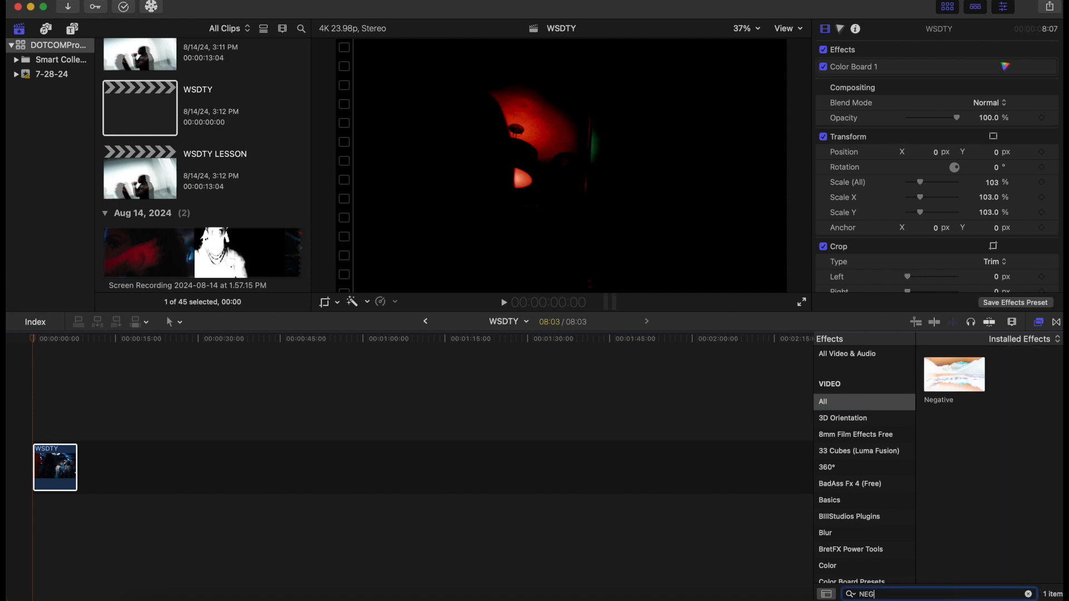
left_click_drag(951, 380, 54, 478)
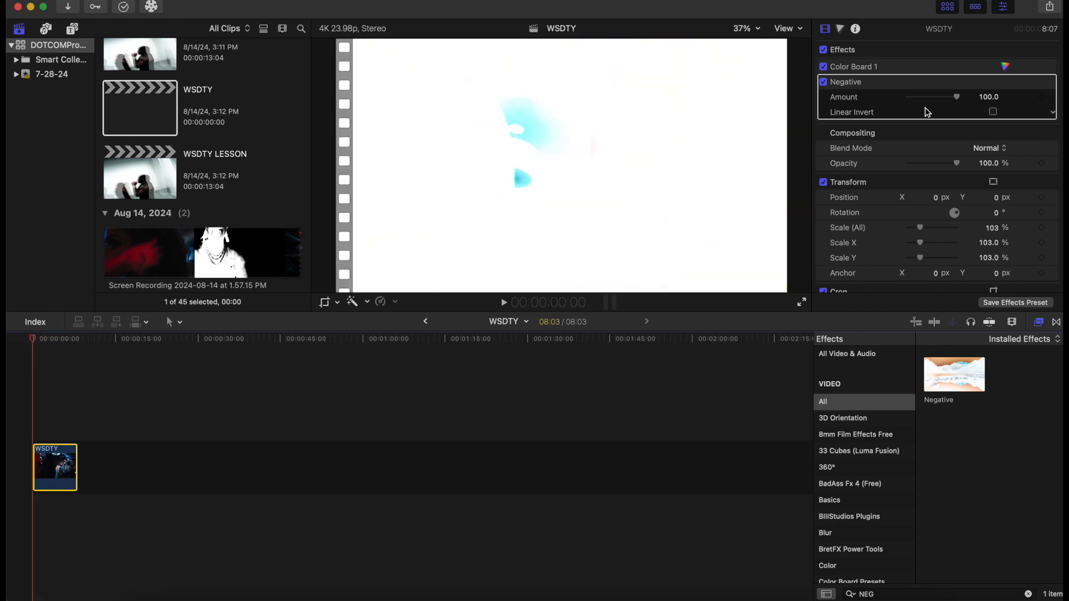
mouse_move(956, 99)
left_mouse_down()
mouse_move(913, 110)
mouse_move(952, 110)
left_mouse_up()
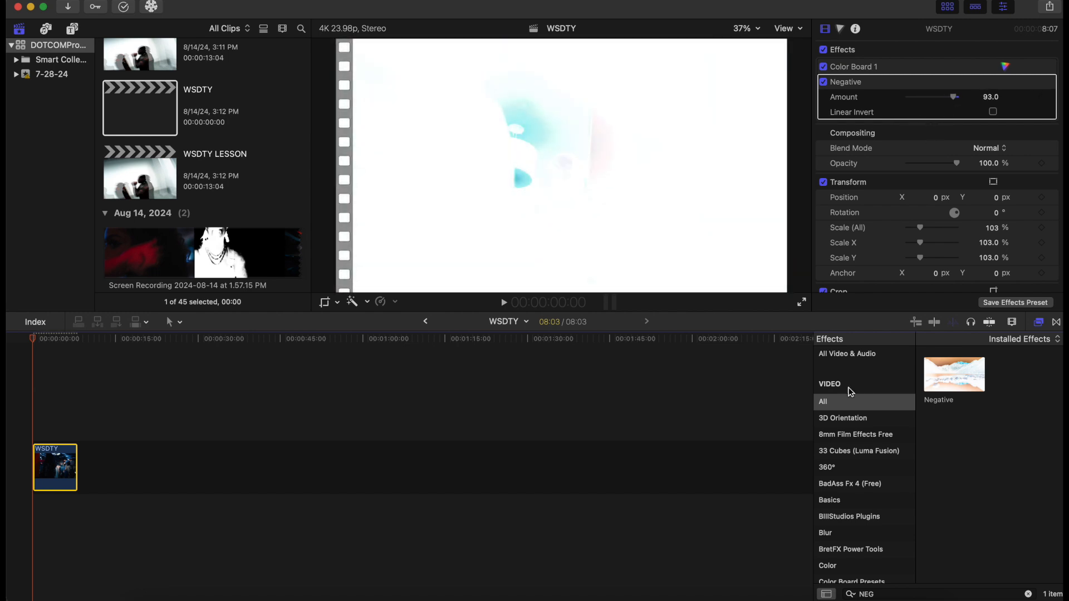
Clear the effects search and apply the BIIIStudios Texture Screen Plugin from the BIIIStudios Plugins category to the clip
double_click(884, 595)
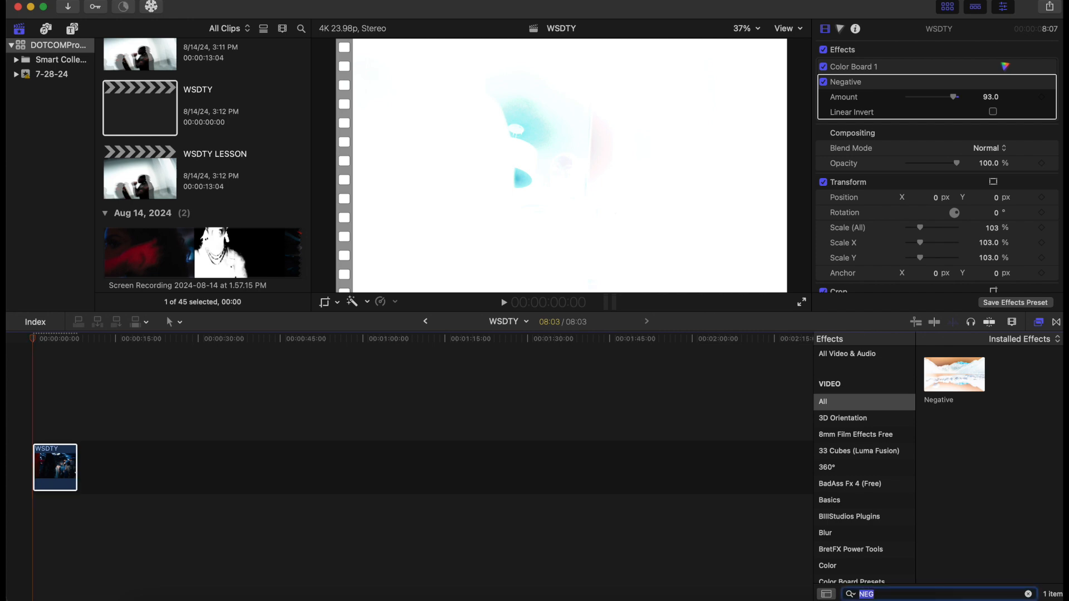
key("BackSpace")
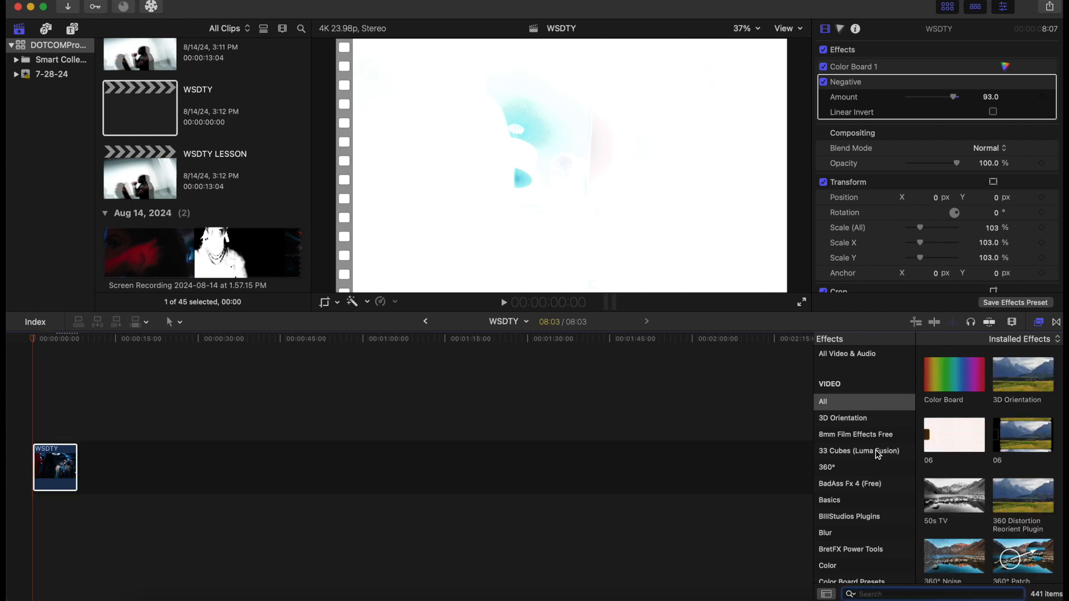
left_click(861, 516)
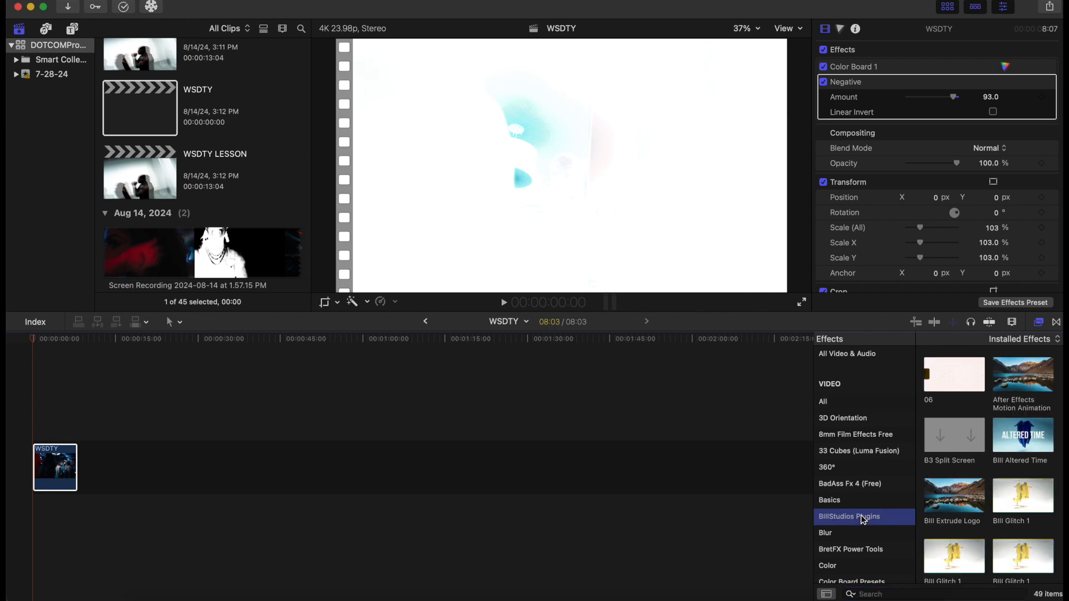
scroll(1005, 442, "down", 2)
scroll(1006, 443, "down", 10)
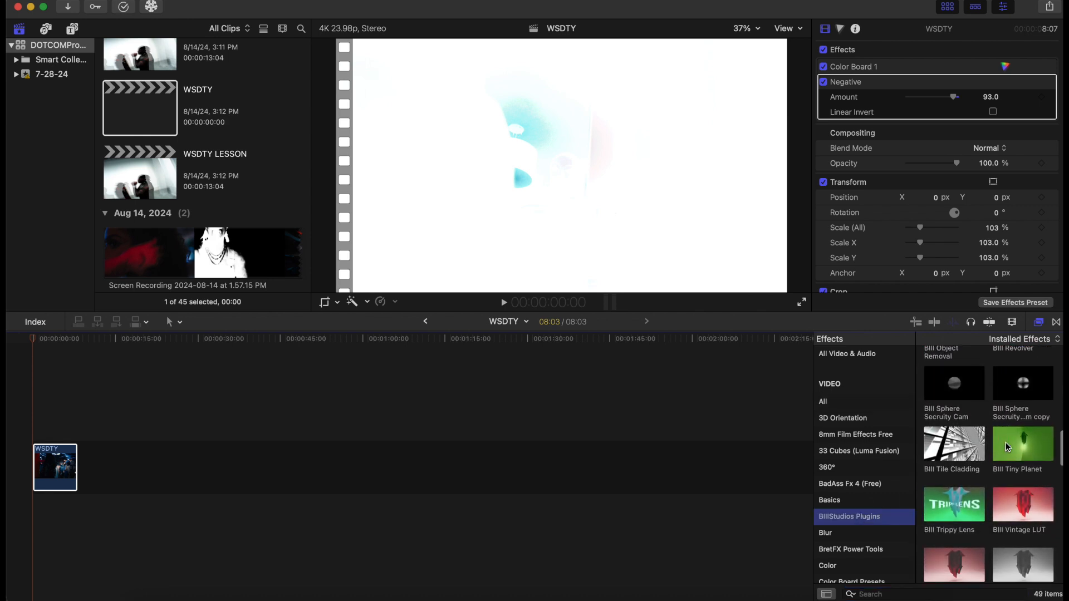
scroll(1006, 444, "down", 3)
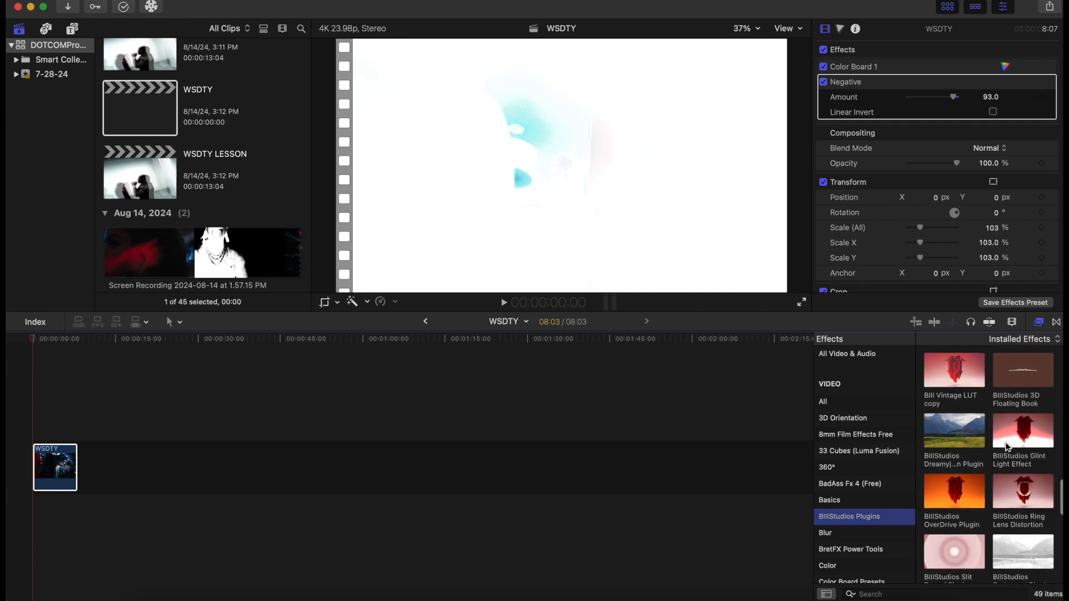
left_click_drag(1021, 534, 60, 465)
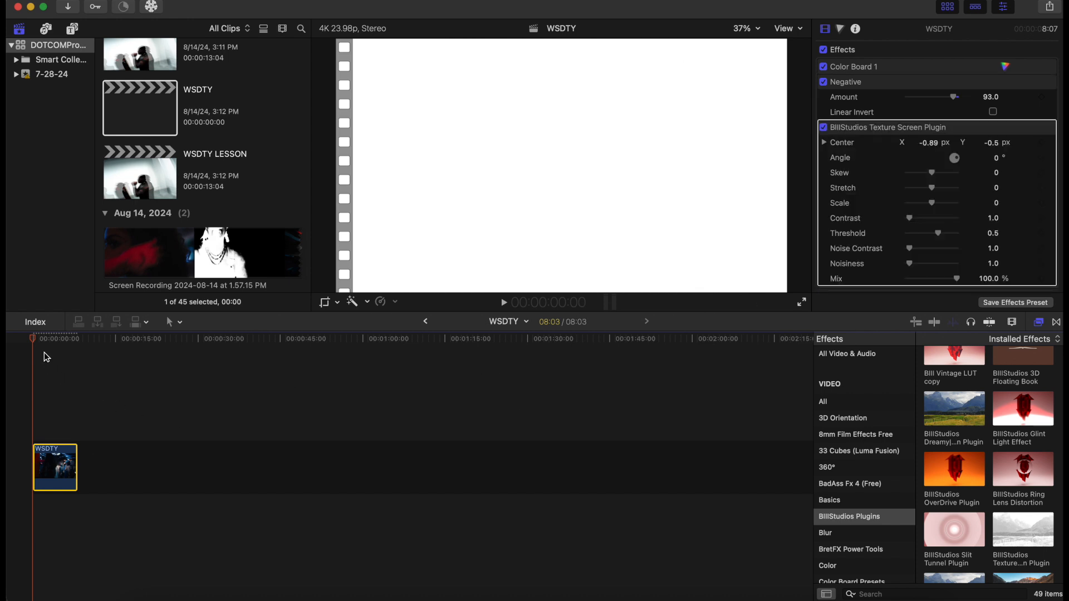
Remove the BIIIStudios Texture Screen Plugin effect from the clip and undo the removal
mouse_move(32, 338)
left_mouse_down()
mouse_move(58, 348)
mouse_move(33, 351)
left_mouse_up()
left_click(908, 132)
left_click(907, 132)
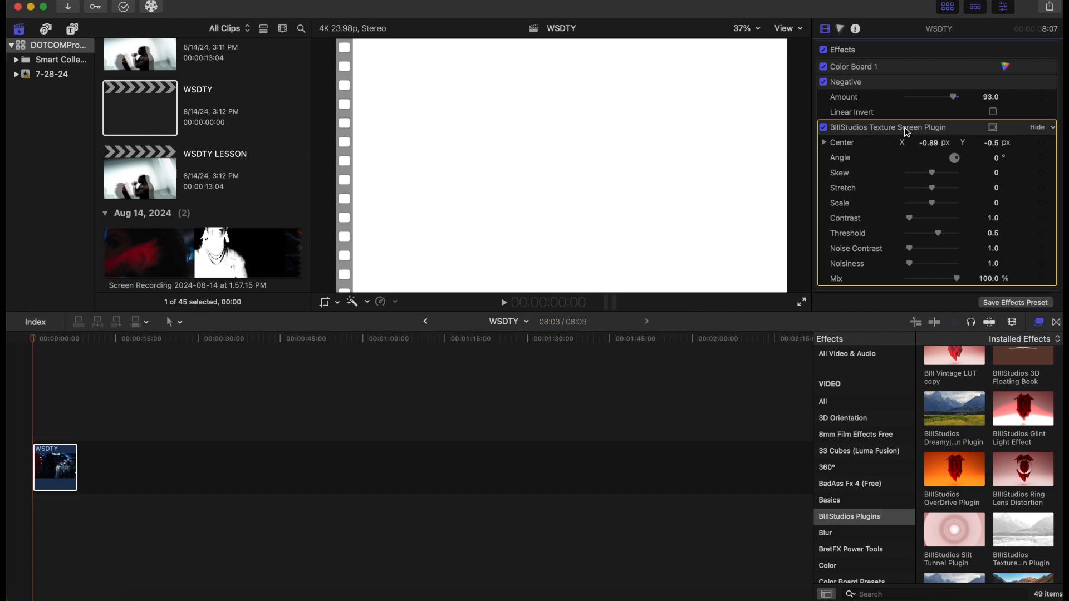
key("Delete")
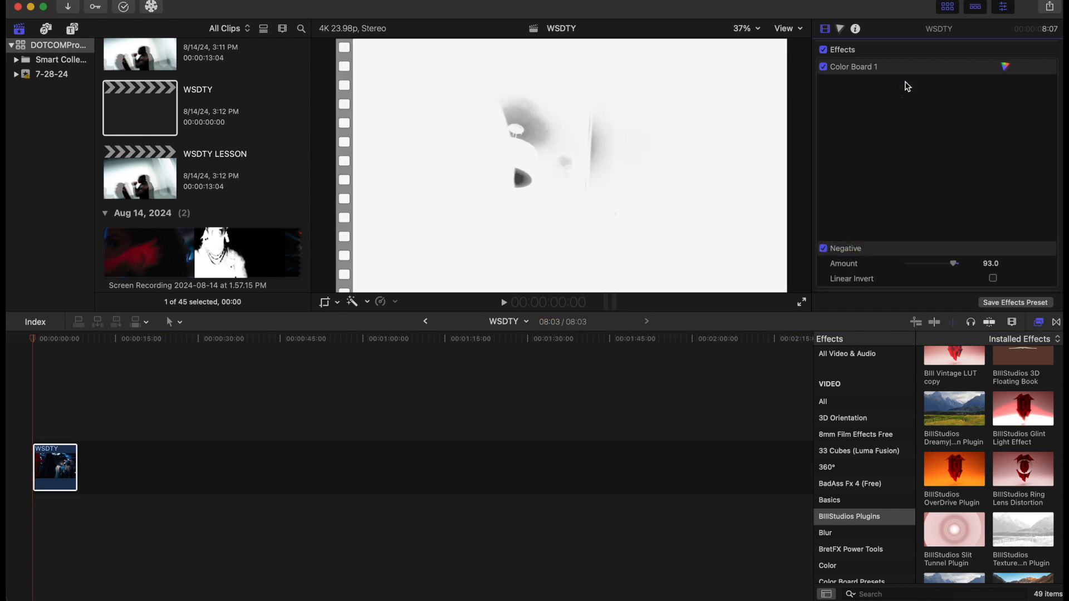
key("super+z")
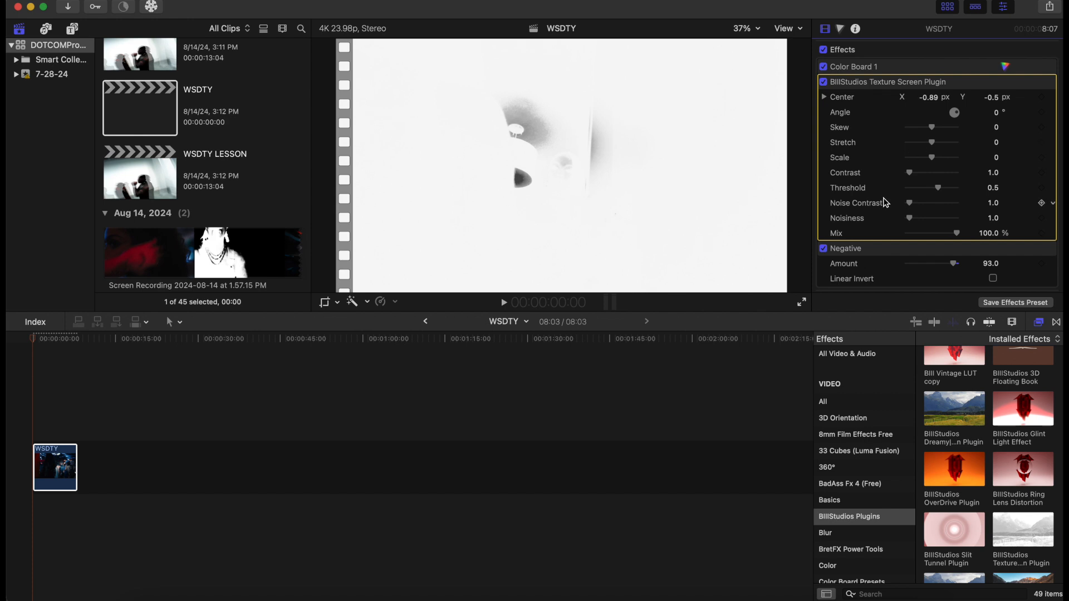
Set the Texture Screen Plugin's Threshold to about 1.15
left_click_drag(911, 176, 950, 194)
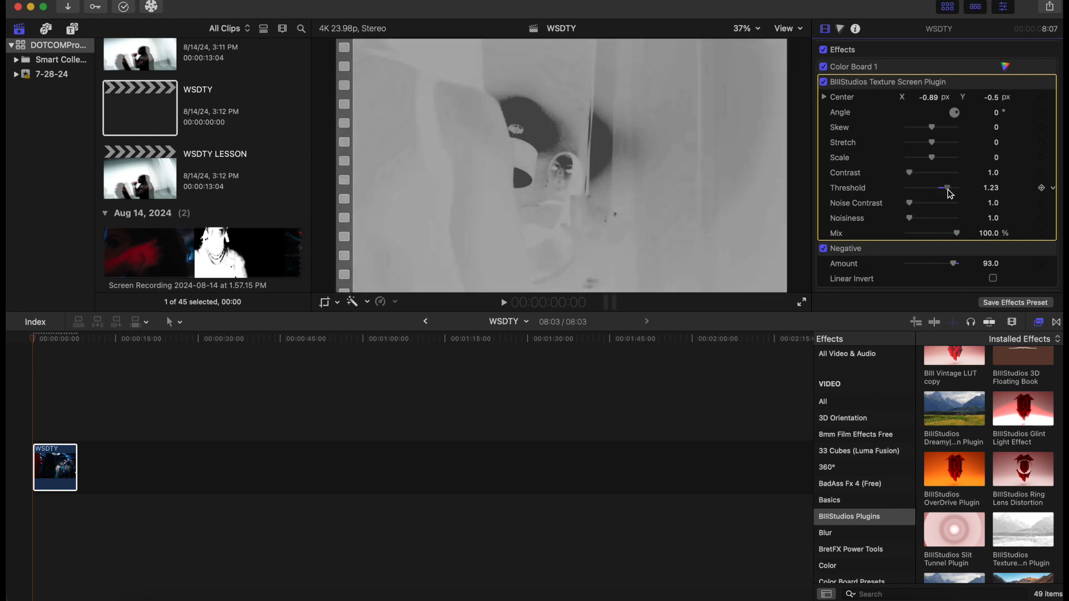
left_click_drag(950, 194, 949, 195)
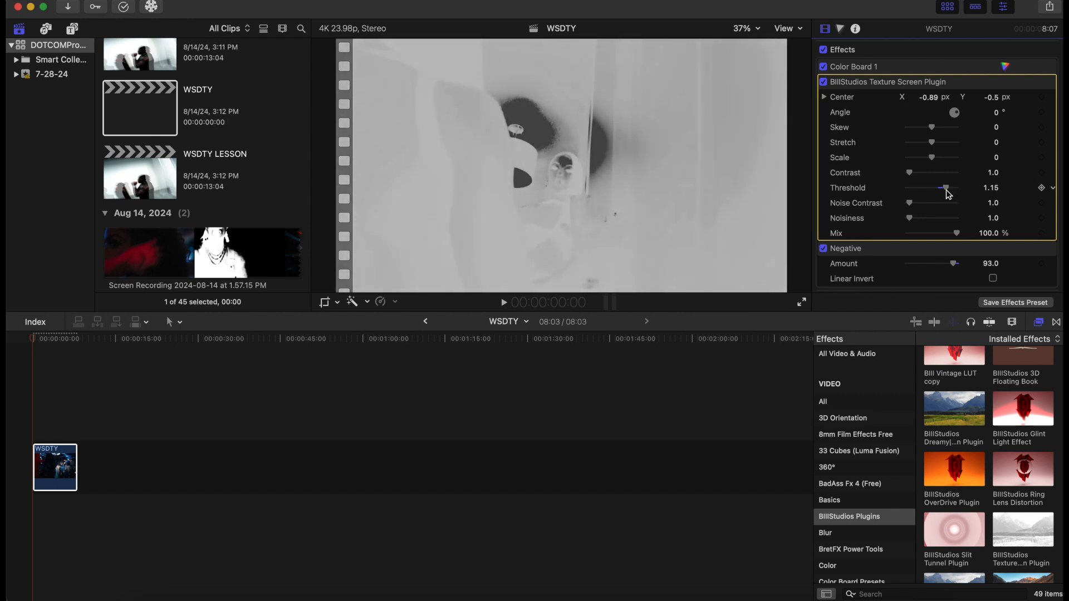
In the Color Board exposure, lower shadows to -78% and midtones to -61% and raise the highlights
left_click(841, 31)
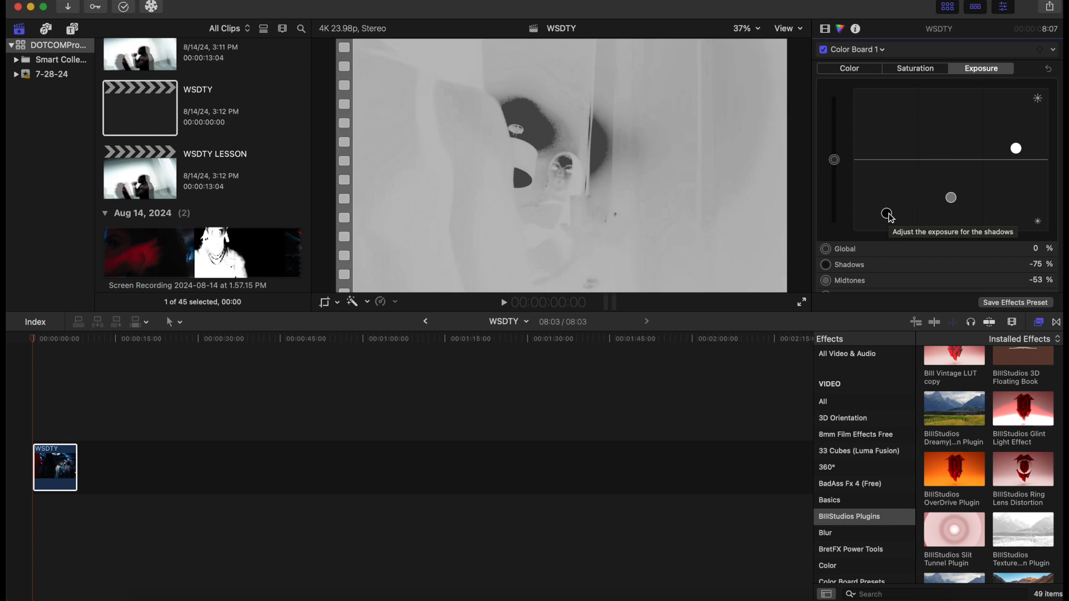
mouse_move(890, 216)
left_mouse_down()
mouse_move(890, 158)
mouse_move(893, 219)
left_mouse_up()
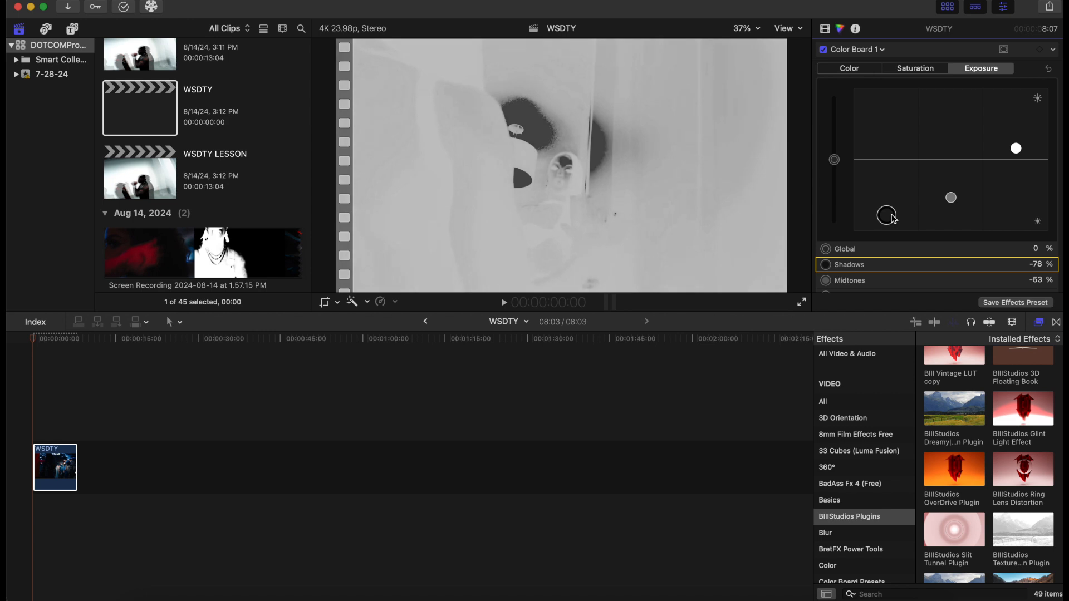
mouse_move(949, 200)
left_mouse_down()
mouse_move(948, 159)
mouse_move(950, 221)
left_mouse_up()
left_click_drag(1015, 153, 1009, 121)
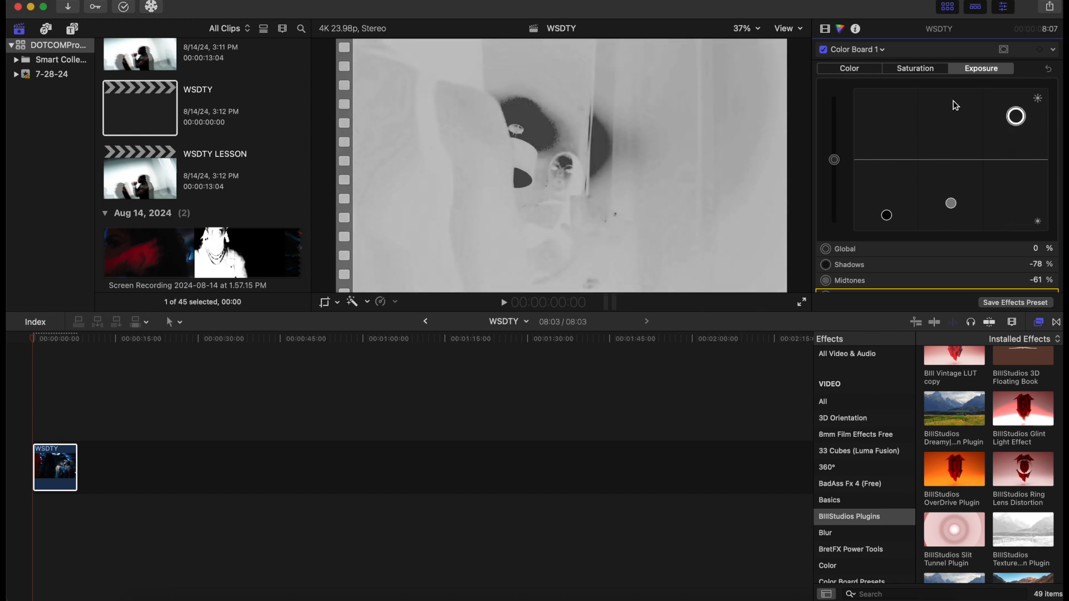
In the Color Board saturation, set midtones to -15% and shadows to -66%
left_click(916, 70)
mouse_move(951, 160)
left_mouse_down()
mouse_move(951, 205)
mouse_move(952, 170)
left_mouse_up()
left_click_drag(887, 159, 892, 209)
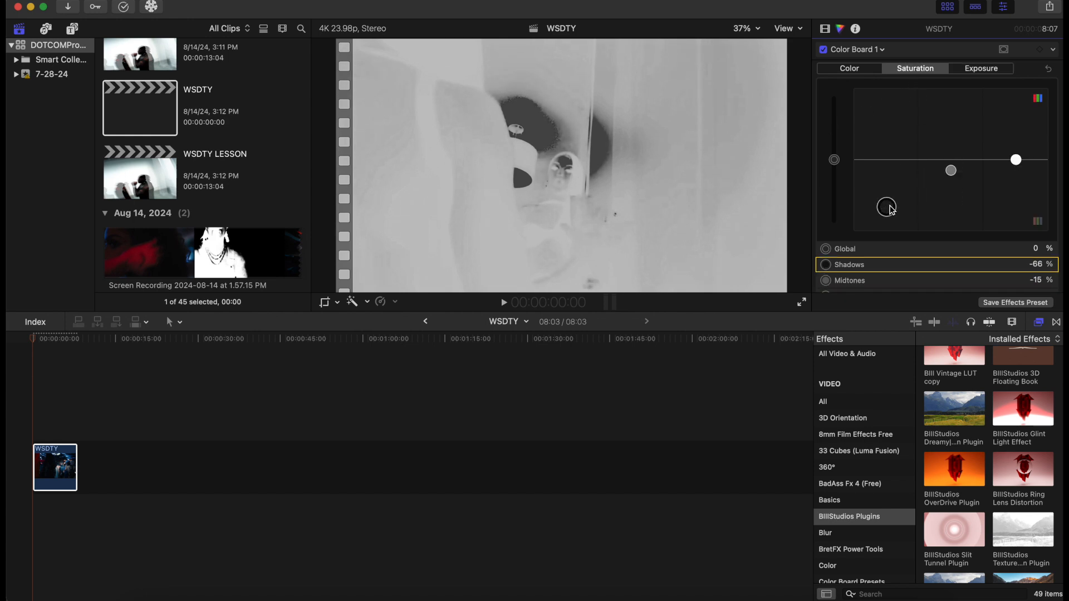
Play back the clip from the start to preview the combined effects
left_click(32, 403)
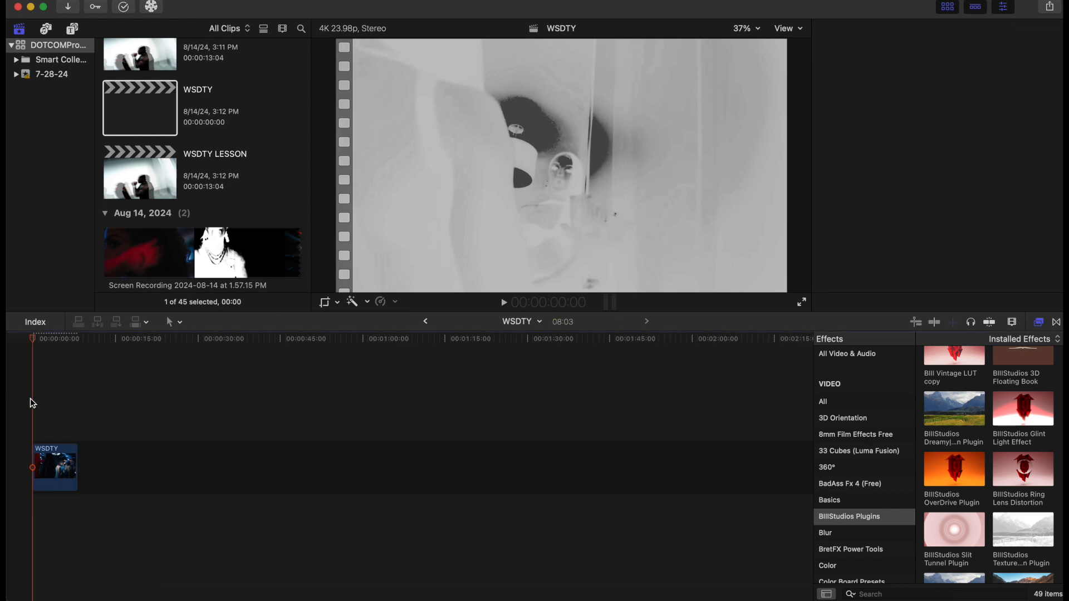
key("space")
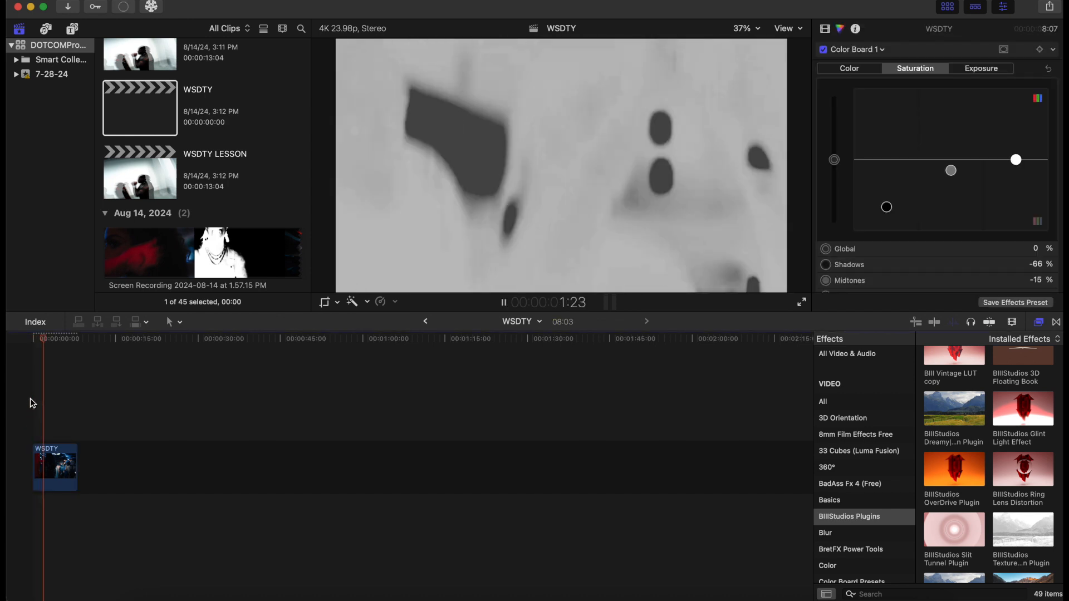
key("space")
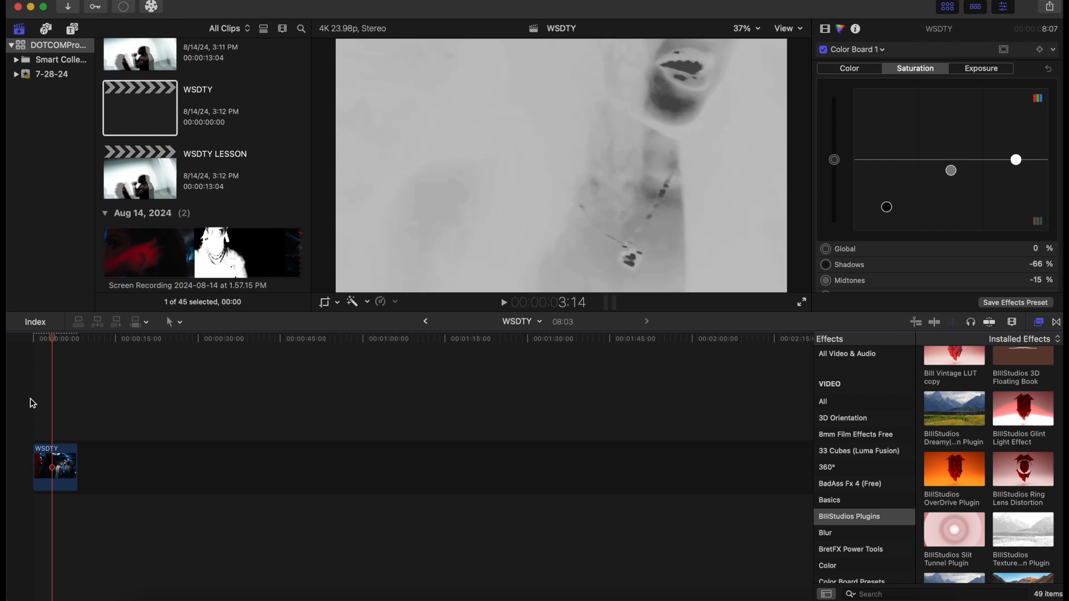
left_click_drag(54, 341, 38, 346)
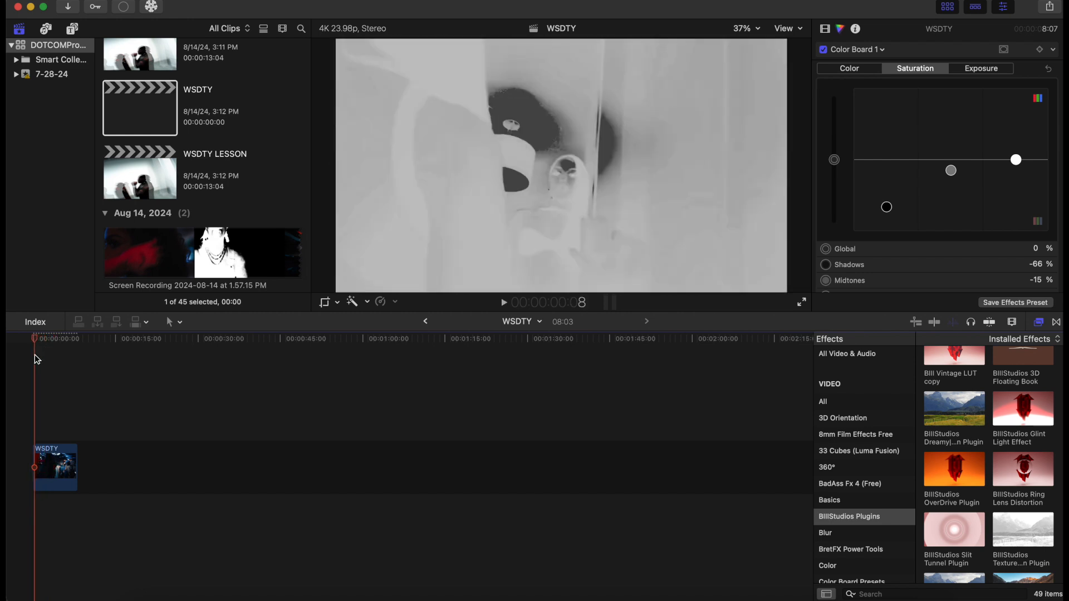
left_click(57, 475)
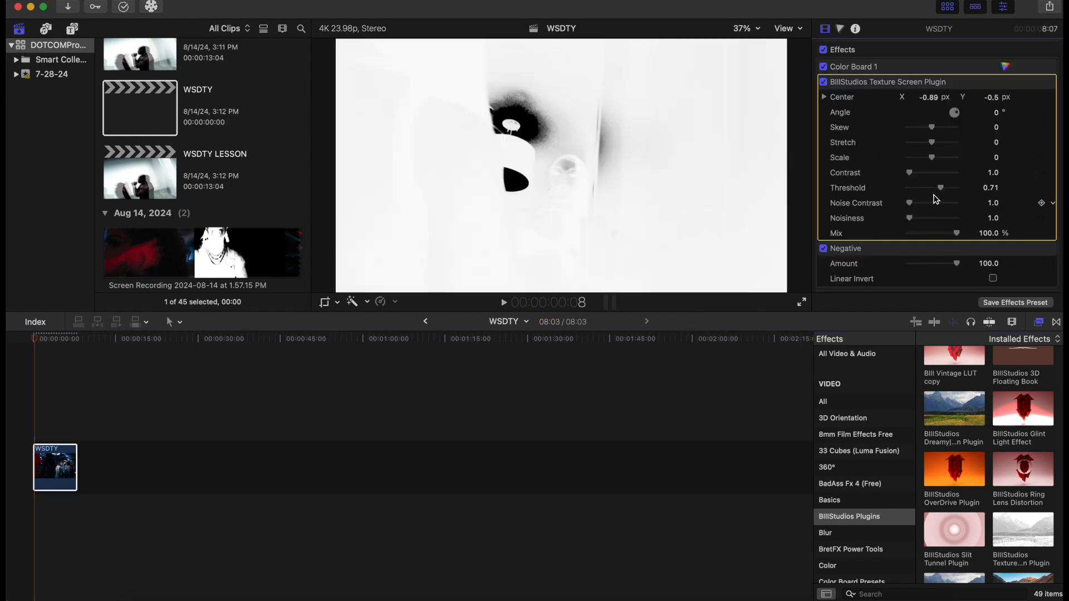
key("space")
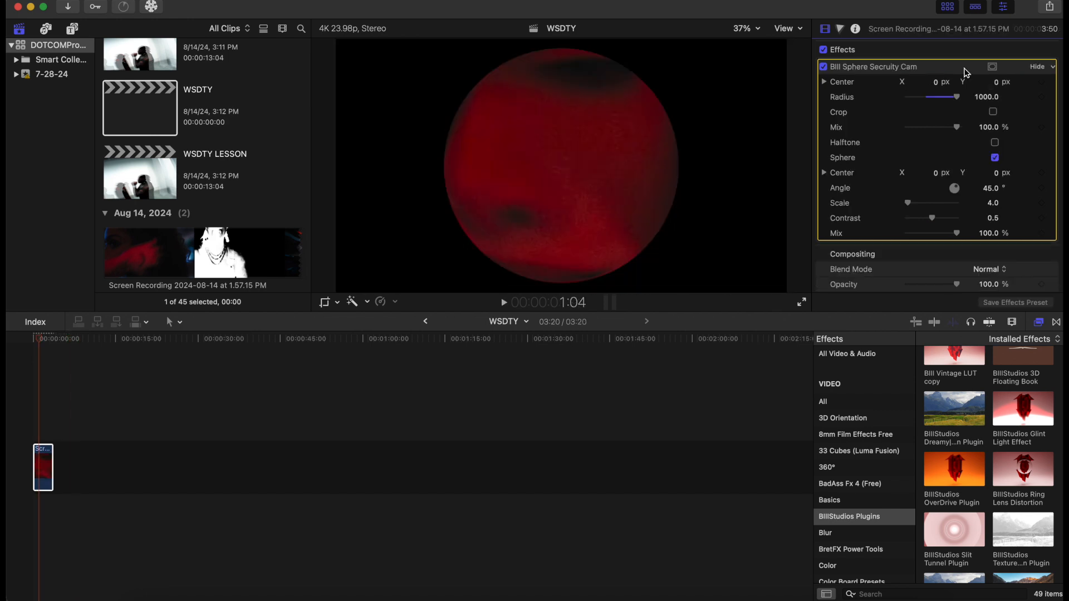
Delete the WSDTY clip from the timeline and return the playhead to the start
key("Delete")
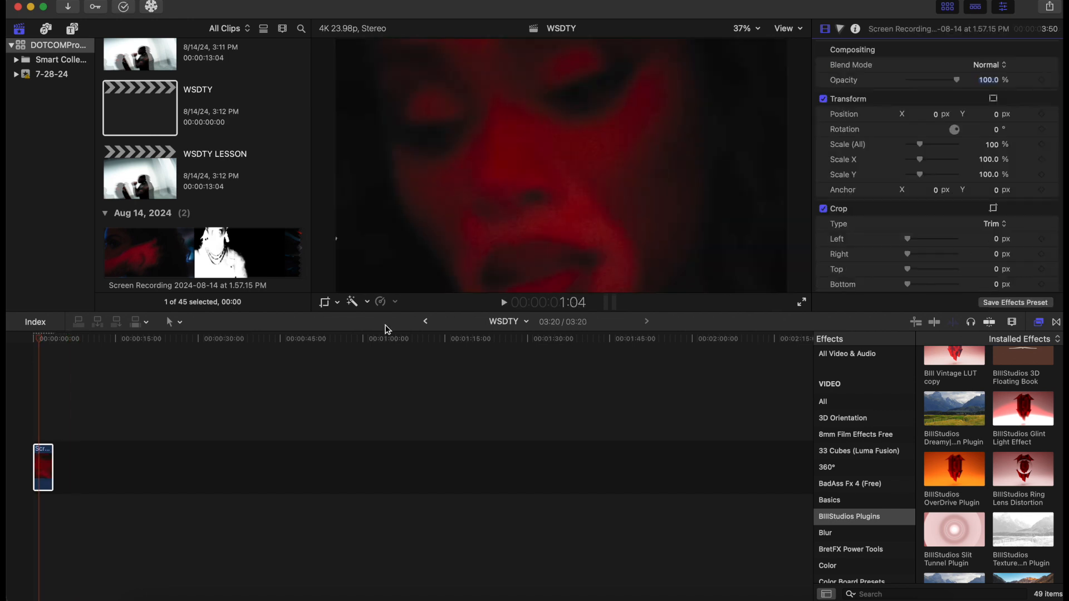
left_click_drag(40, 338, 15, 343)
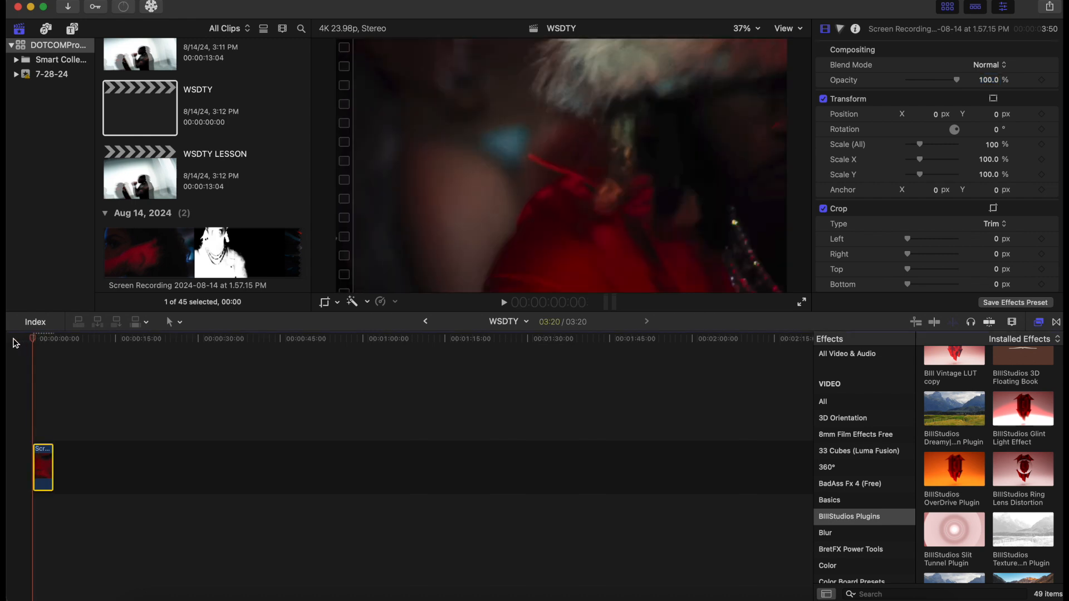
Play the clip to preview the effects and return the playhead to the start
key("space")
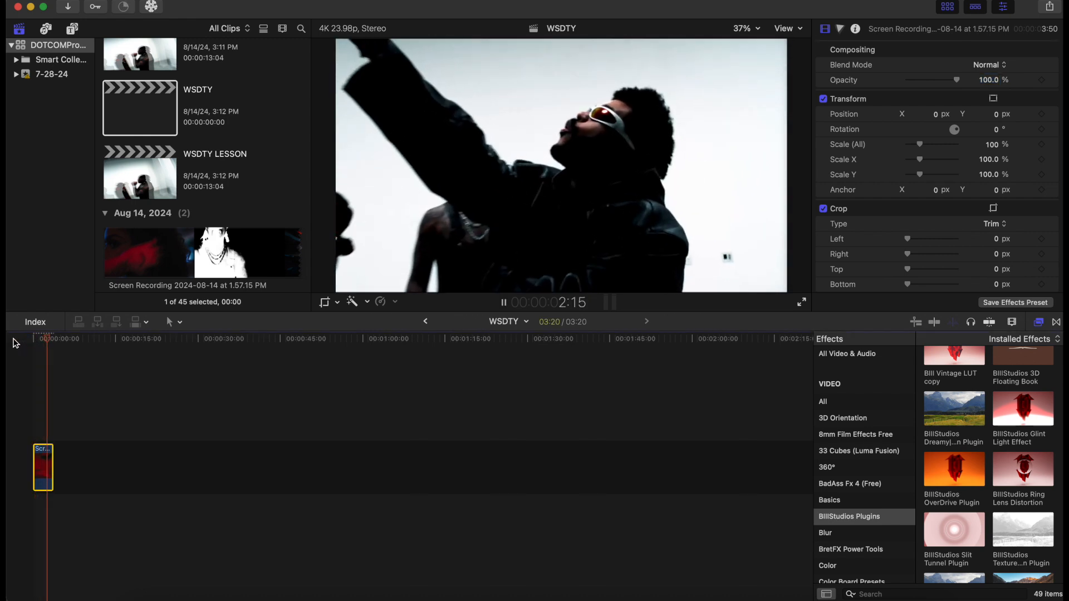
key("space")
left_click_drag(53, 340, 28, 343)
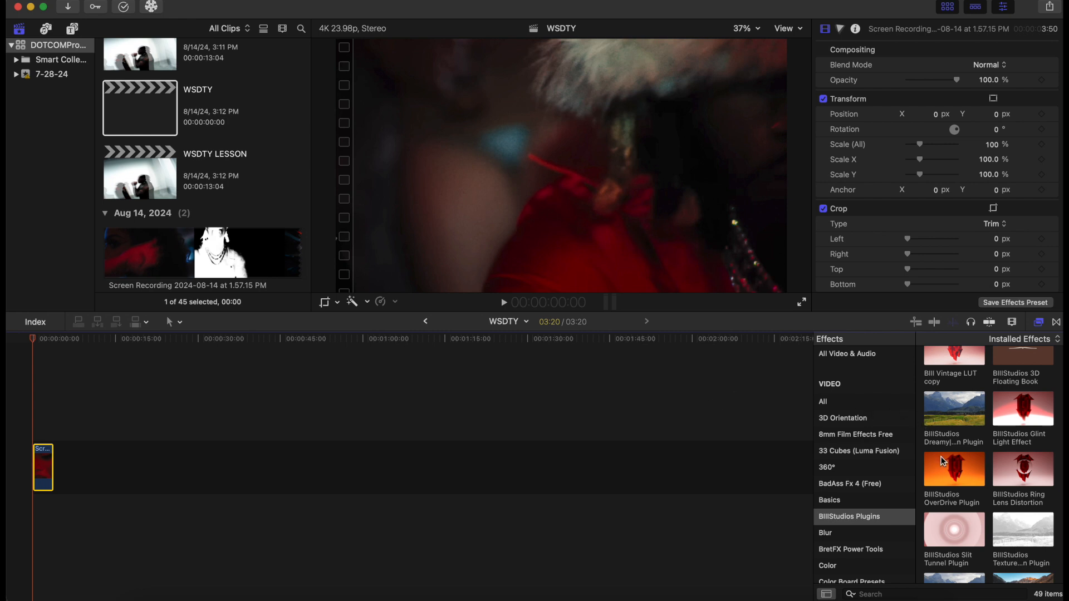
Apply the Bill Sphere Security Cam effect to the clip, turn off its Halftone option and set Radius to 1000
scroll(955, 470, "up", 2)
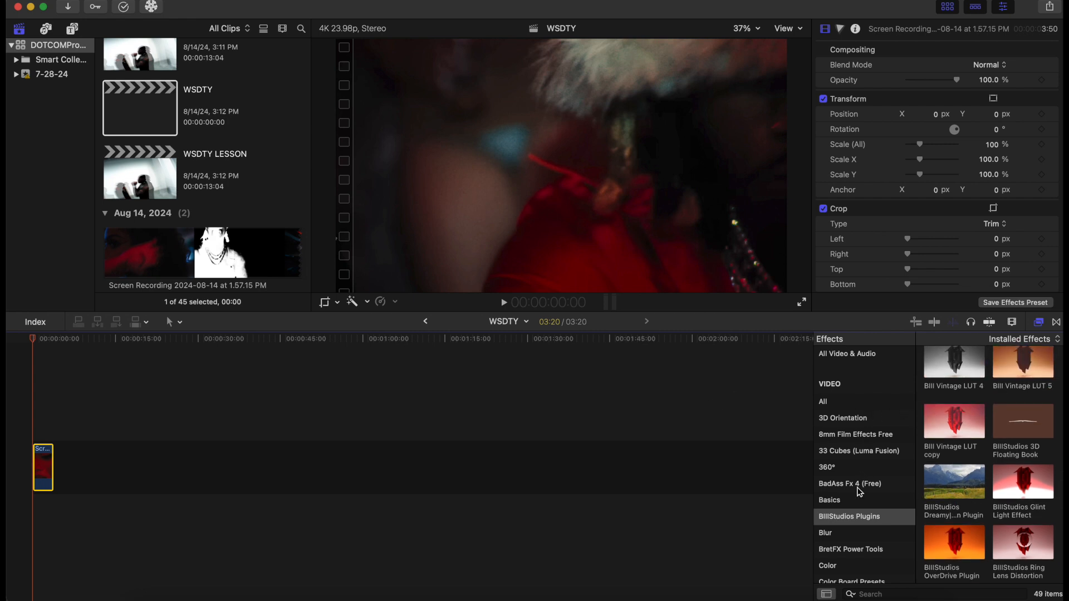
left_click(855, 518)
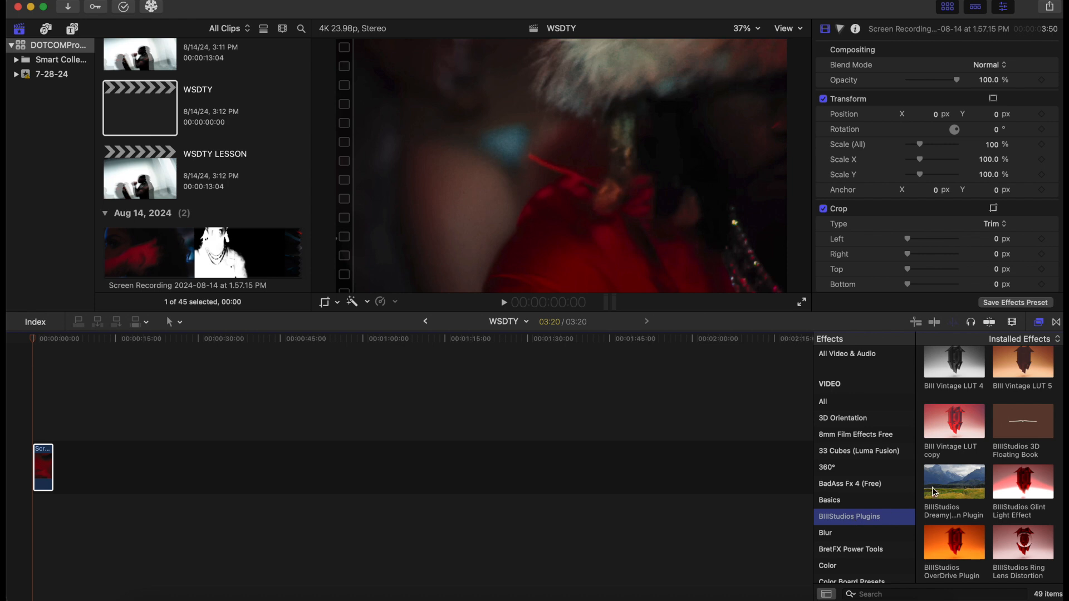
scroll(932, 487, "up", 8)
scroll(982, 428, "down", 1)
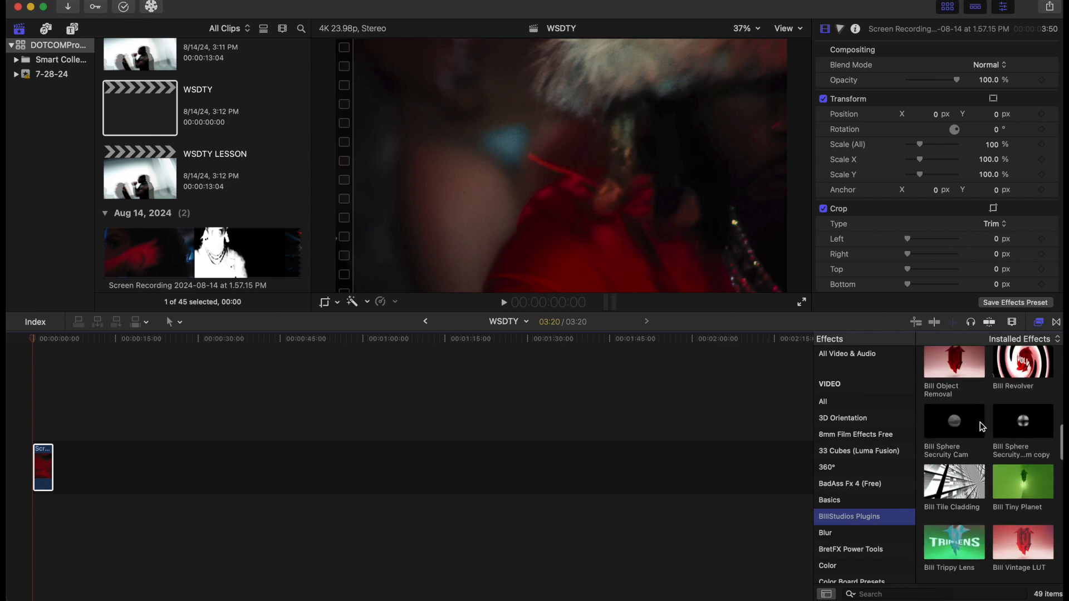
left_click_drag(964, 421, 49, 476)
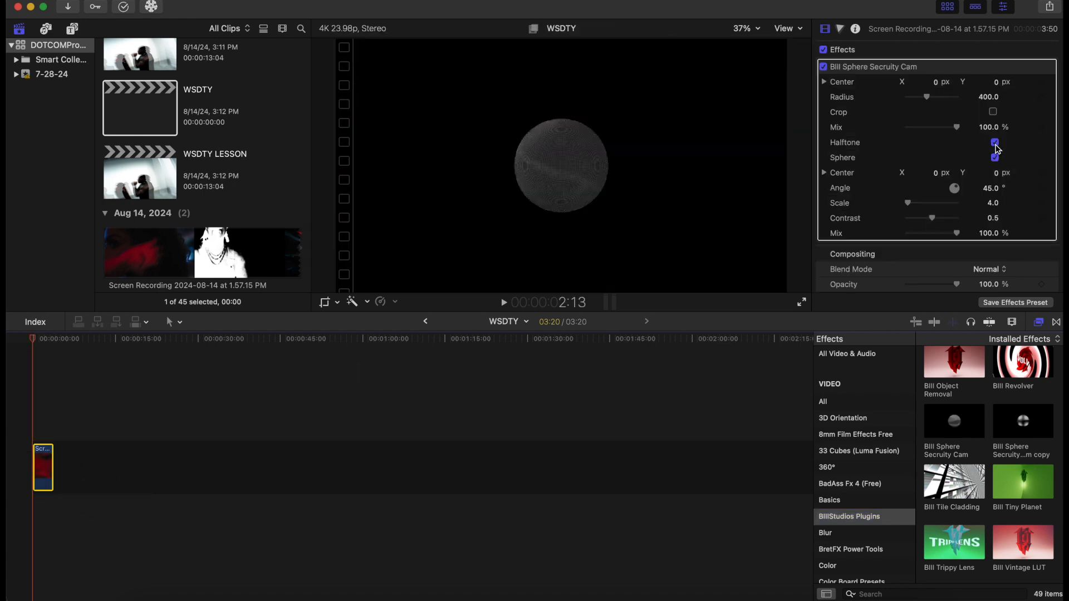
left_click(995, 144)
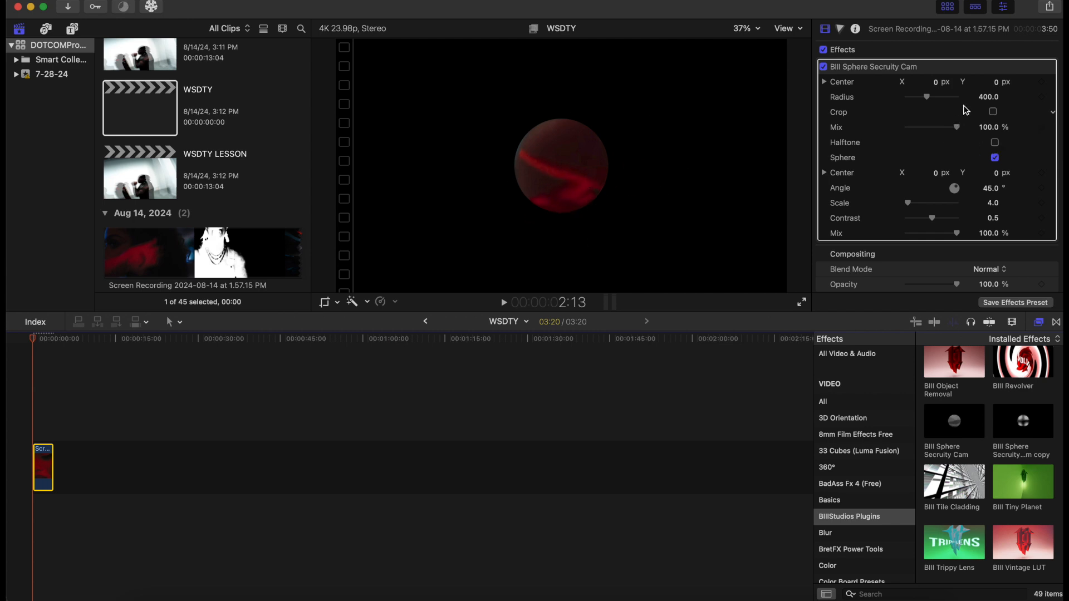
left_click_drag(933, 101, 967, 109)
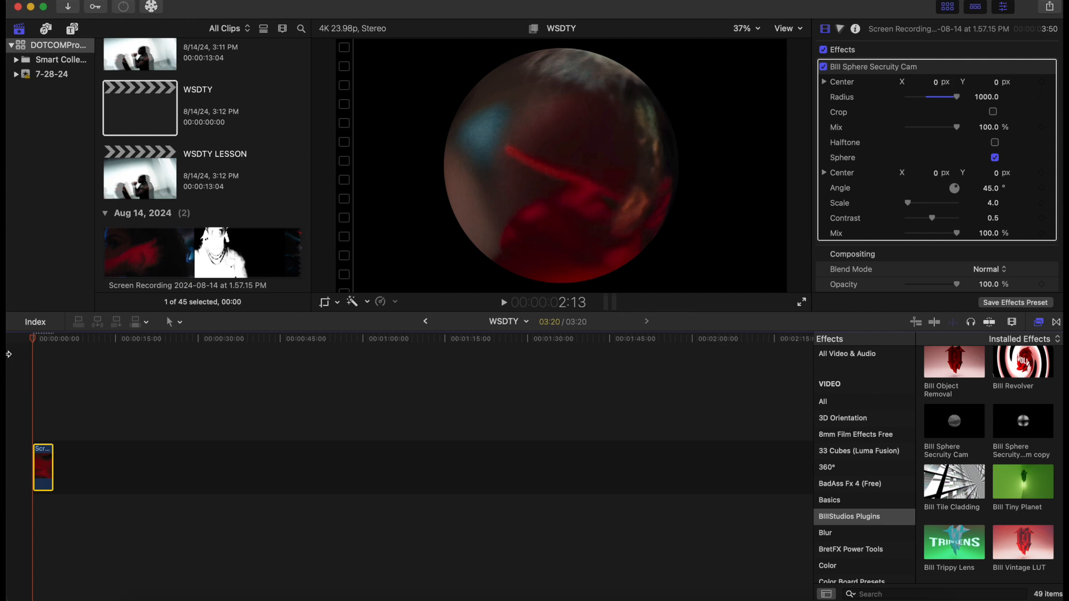
Play back the clip from the start to preview the sphere effect
key("space")
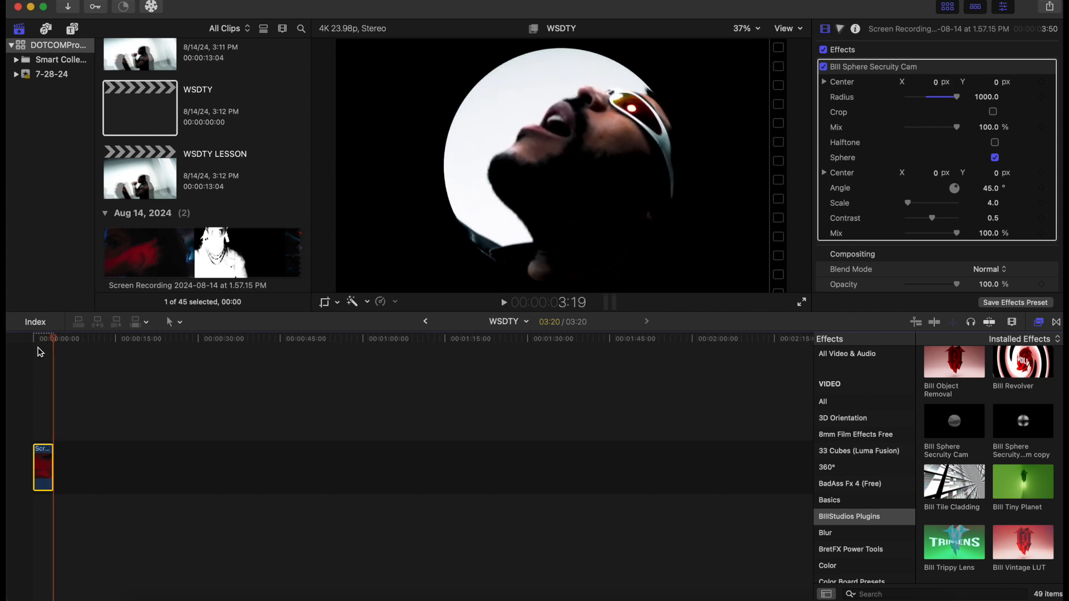
left_click_drag(56, 341, 8, 347)
key("space")
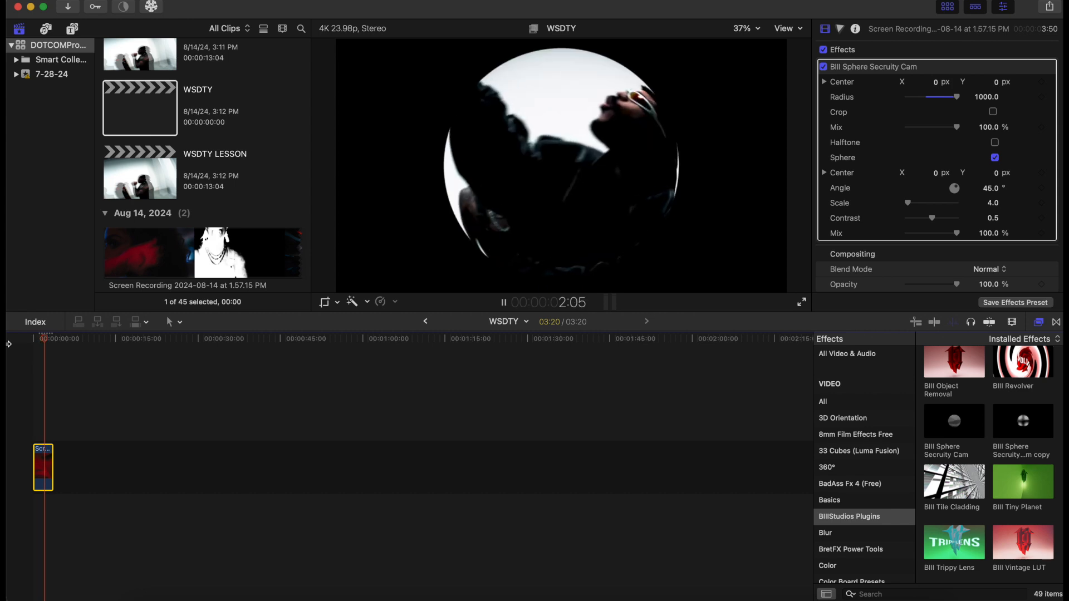
left_click(23, 342)
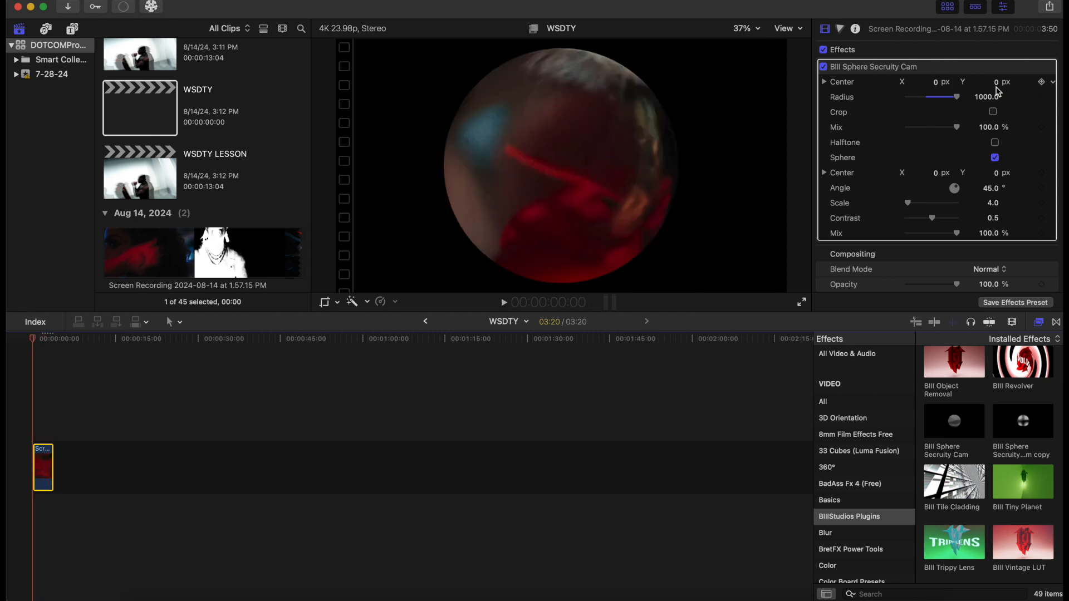
Keyframe the sphere's Center at the clip start, set Center X to 0.52 px at about 1:20, and preview playback
left_click(1042, 83)
left_click_drag(34, 342, 46, 345)
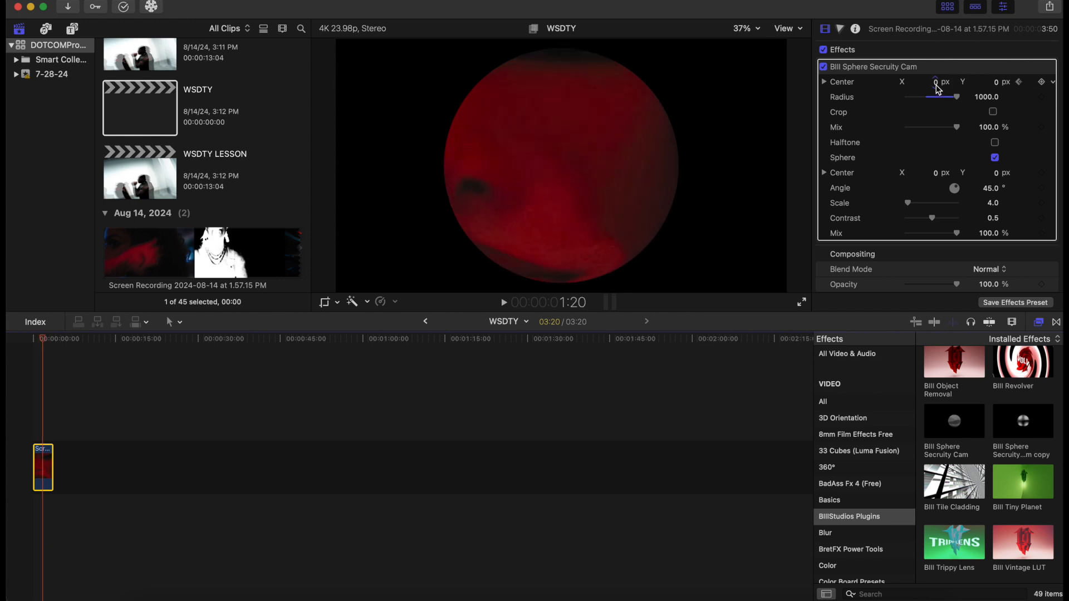
left_click_drag(935, 82, 935, 82)
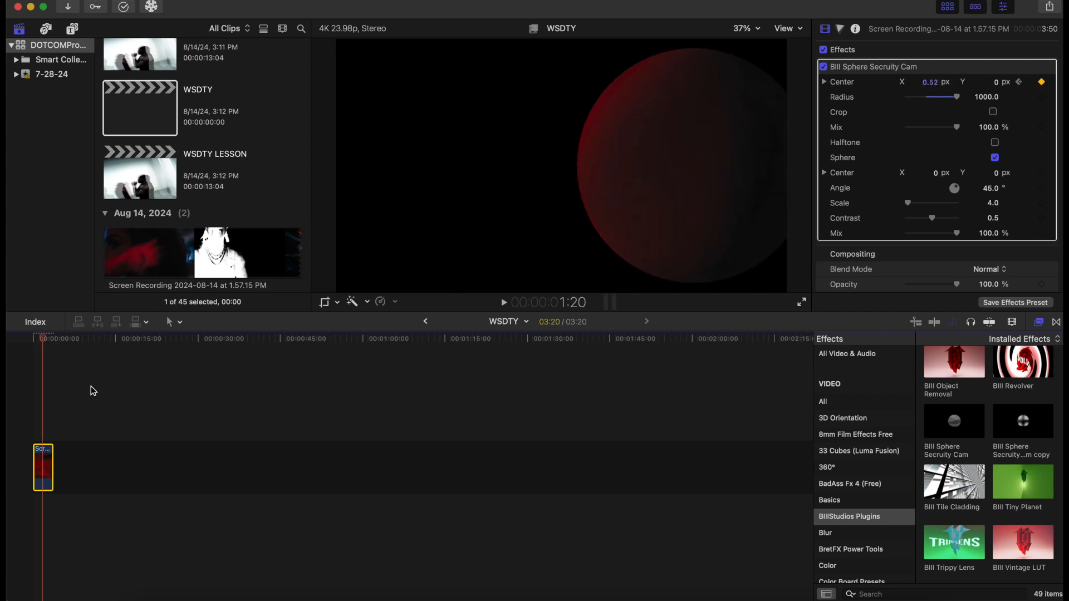
left_click_drag(47, 342, 11, 349)
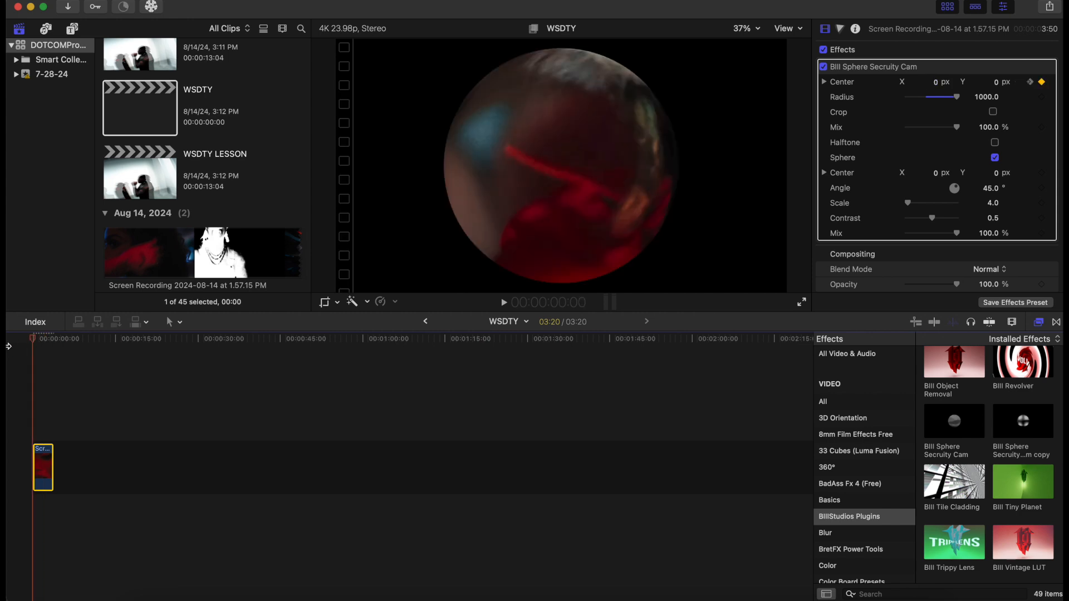
key("space")
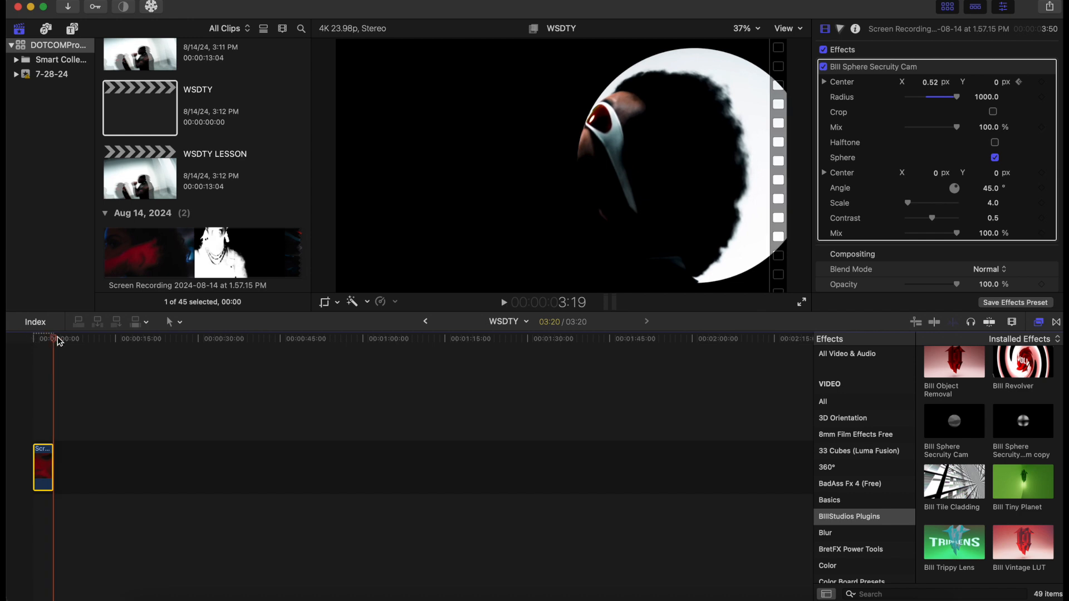
key("space")
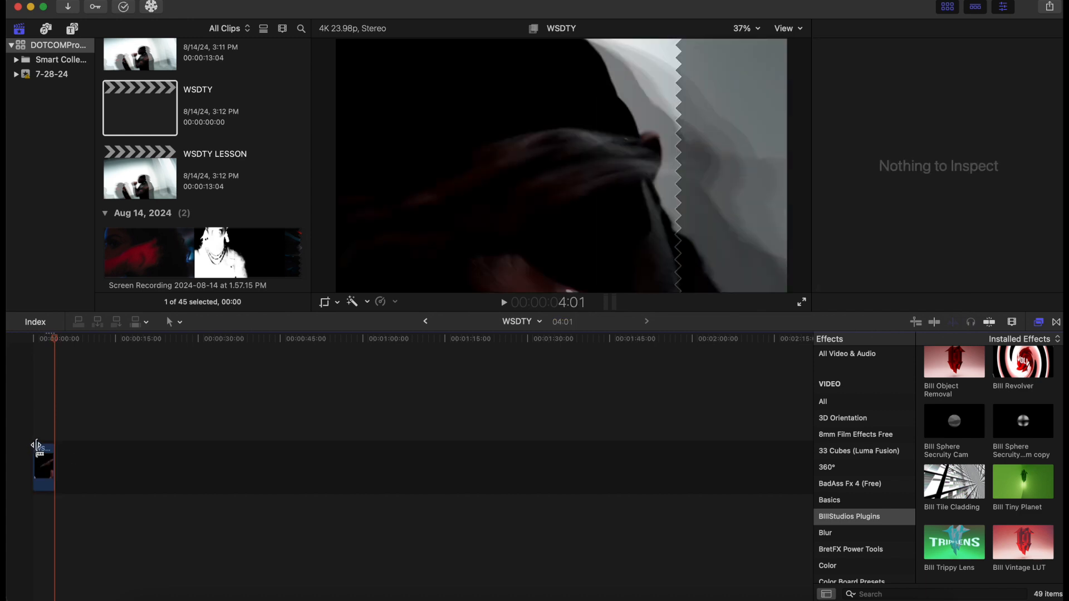
Select the WSDTY clip and apply the Bill Altered Time effect to it
left_click(44, 438)
left_click(46, 466)
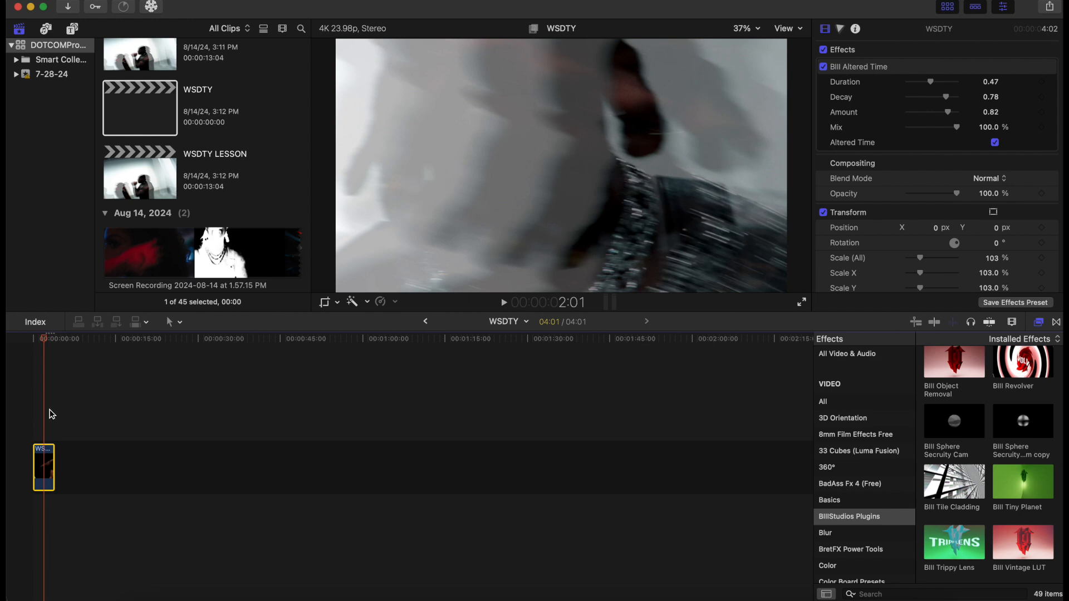
left_click_drag(46, 343, 17, 345)
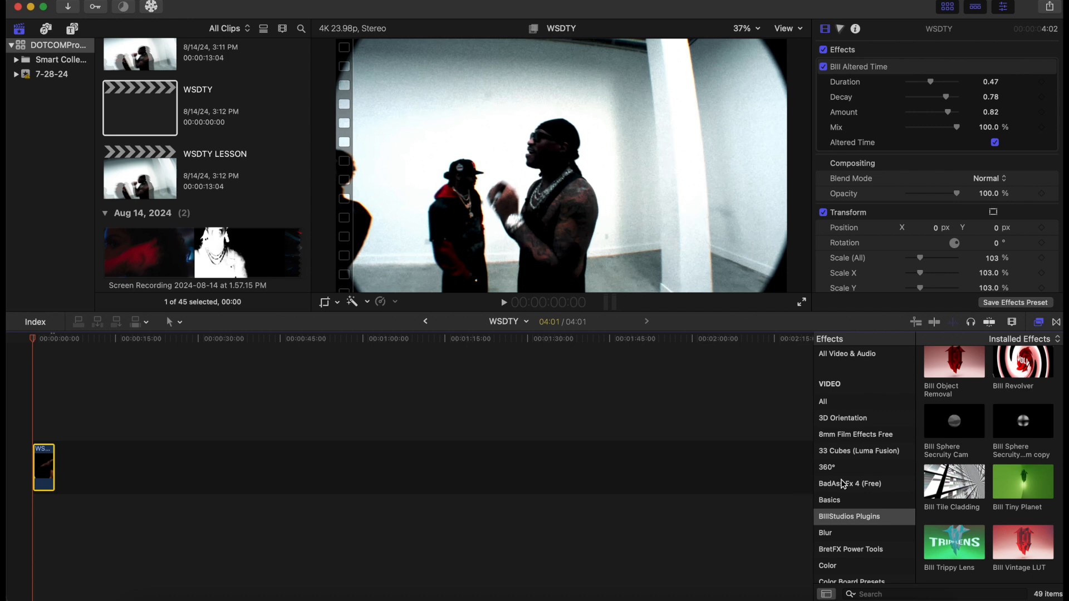
scroll(868, 448, "up", 1)
left_click_drag(1023, 435, 44, 467)
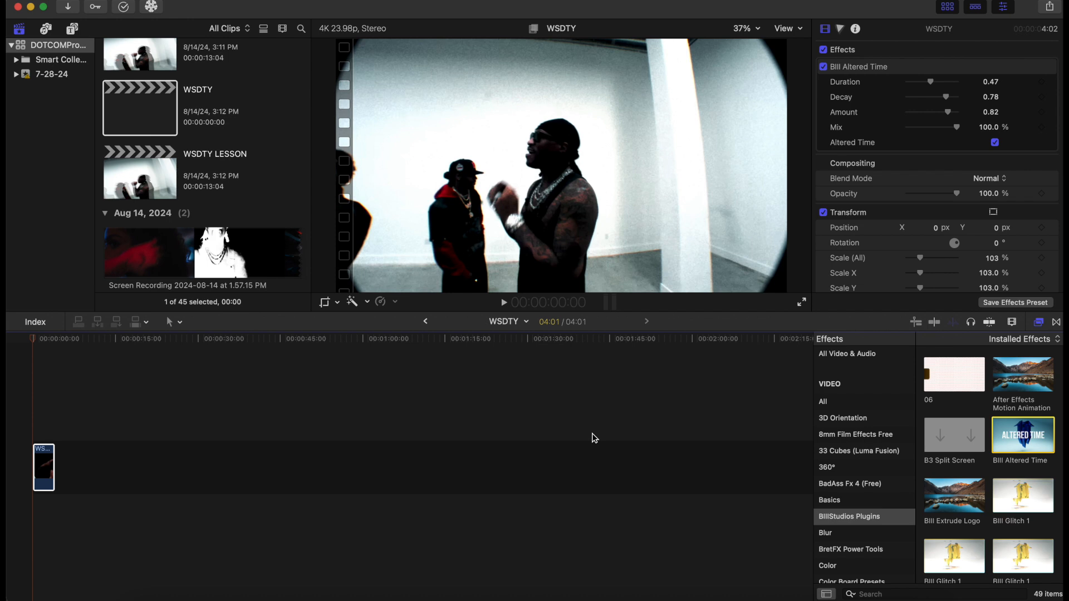
Play the clip repeatedly from the start to preview the Altered Time effect
key("space")
left_click(24, 393)
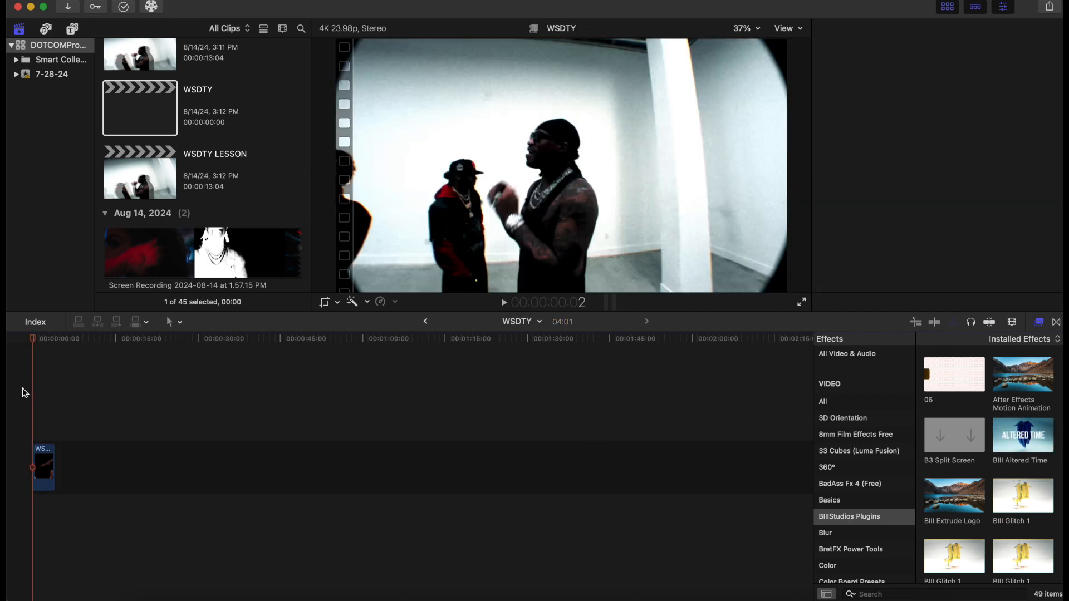
key("space")
key("space")
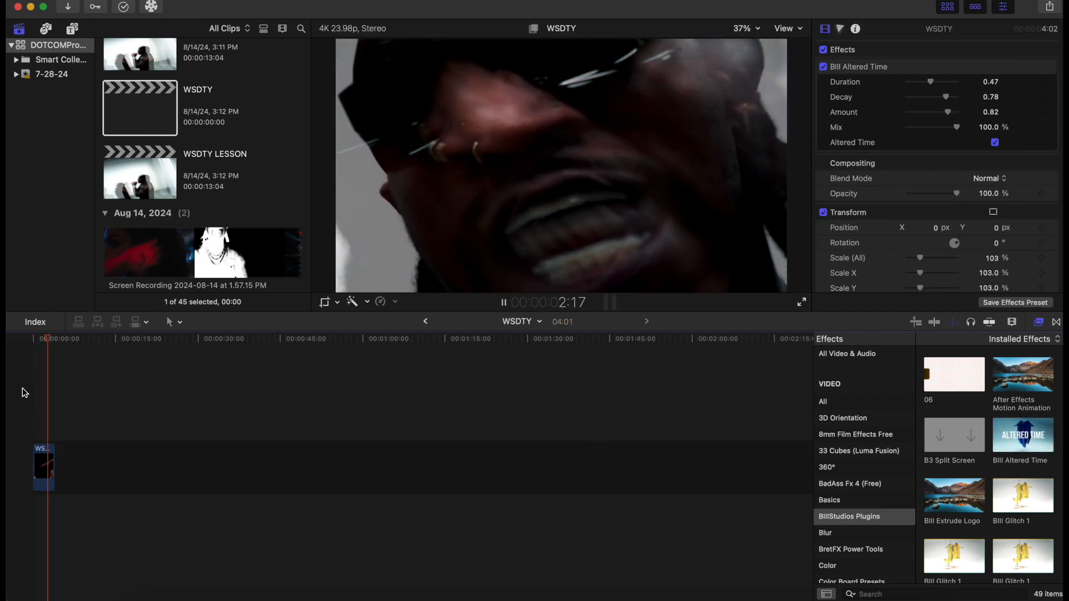
left_click(24, 393)
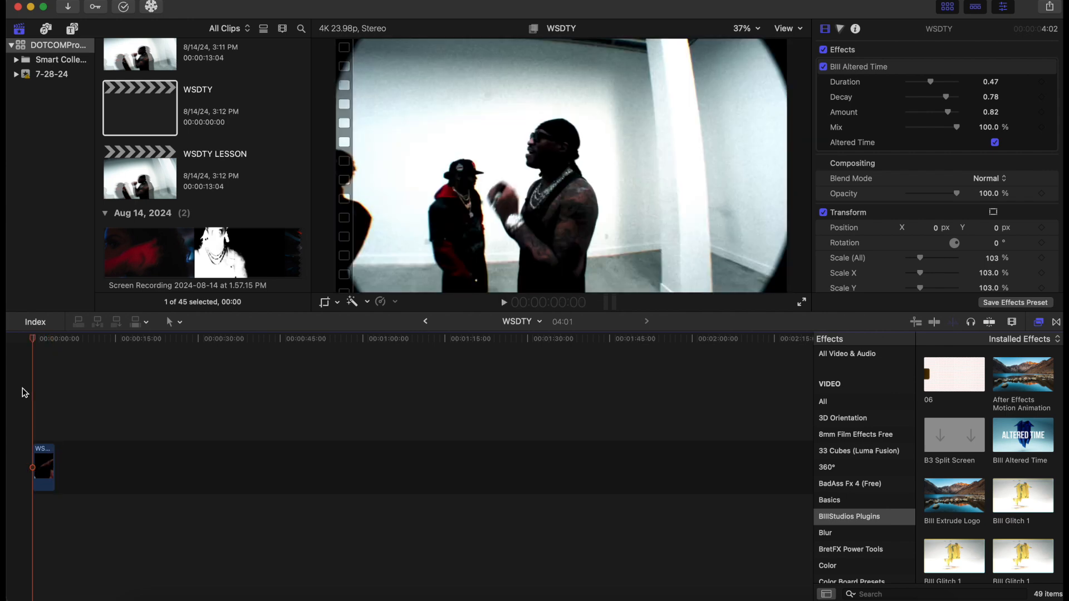
key("space")
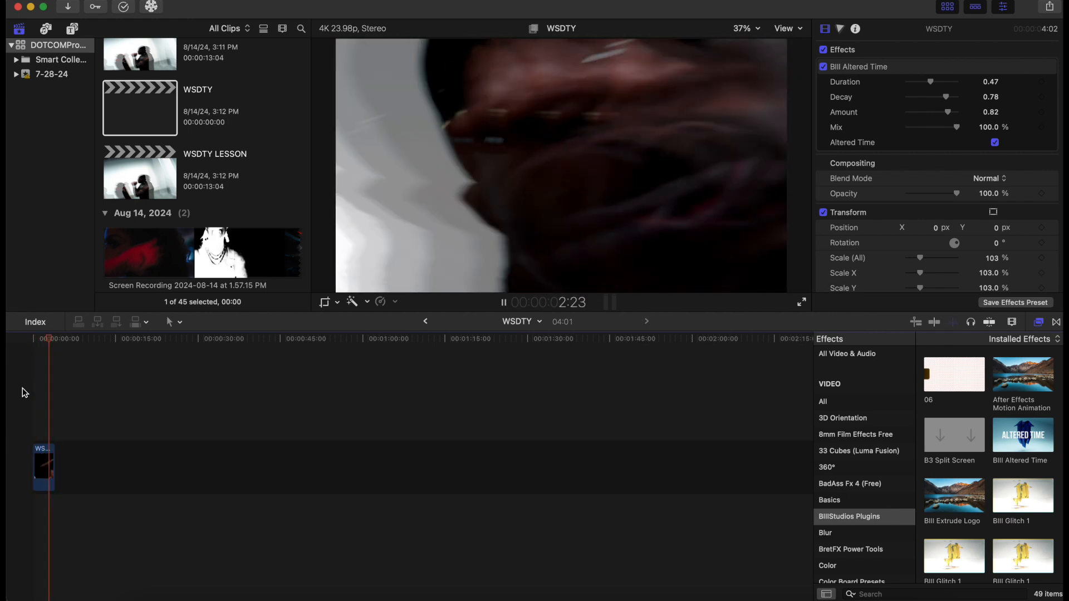
left_click(24, 393)
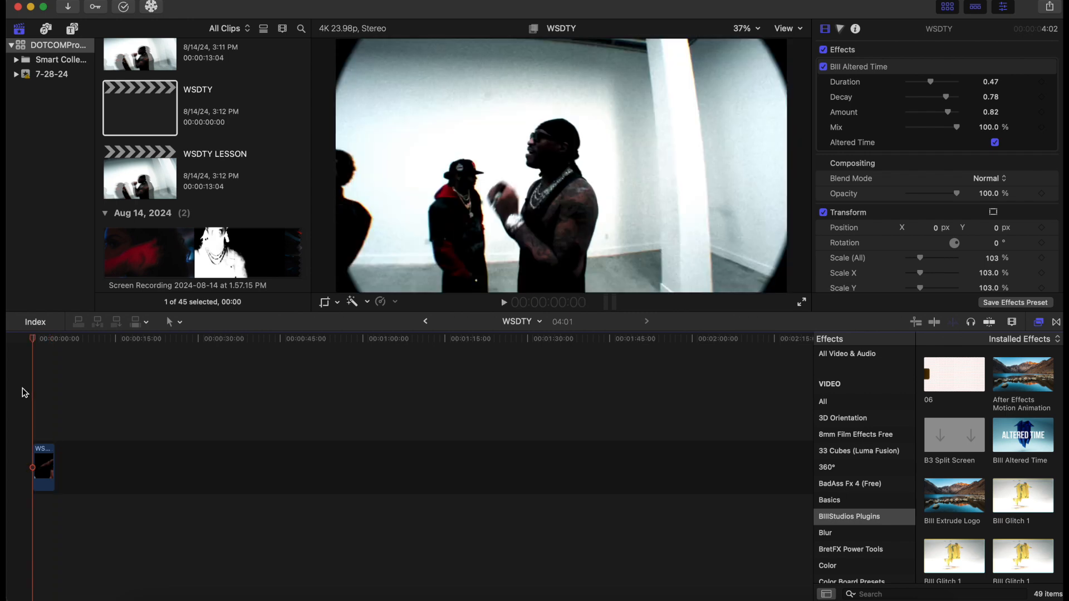
key("space")
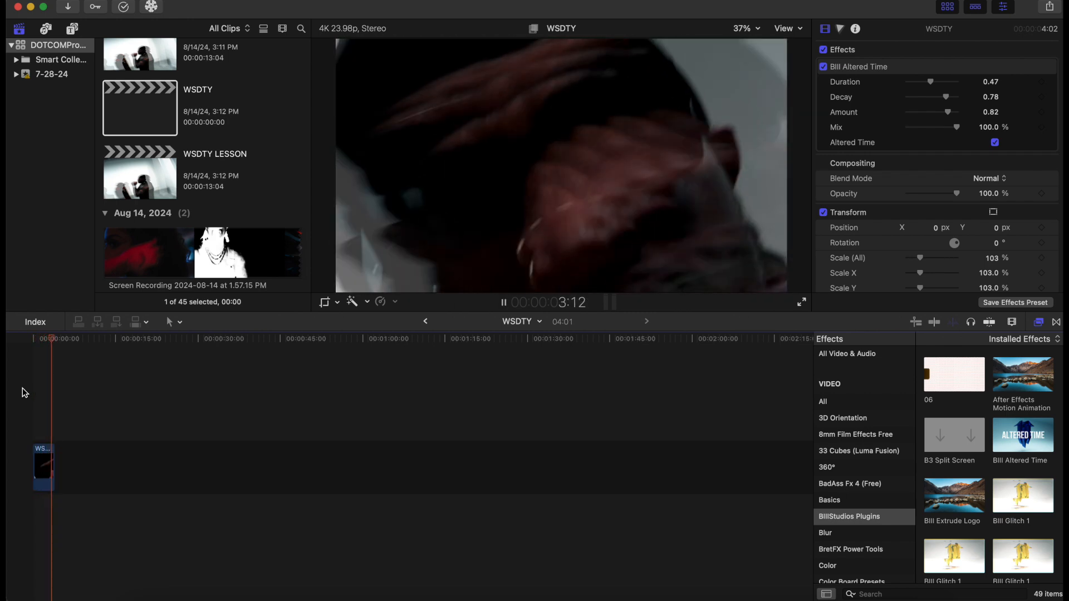
key("Home")
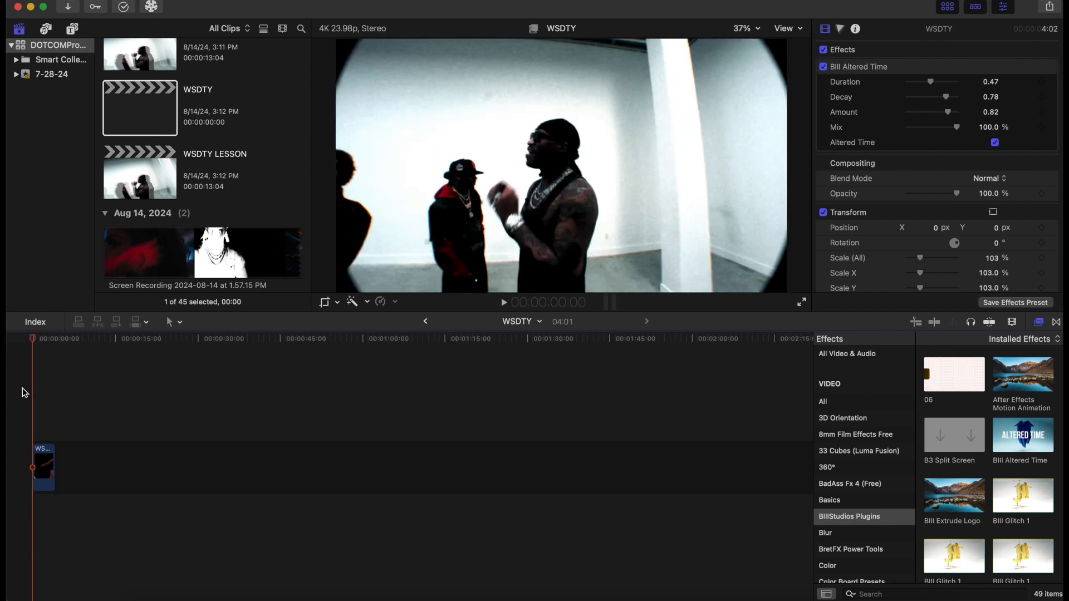
key("space")
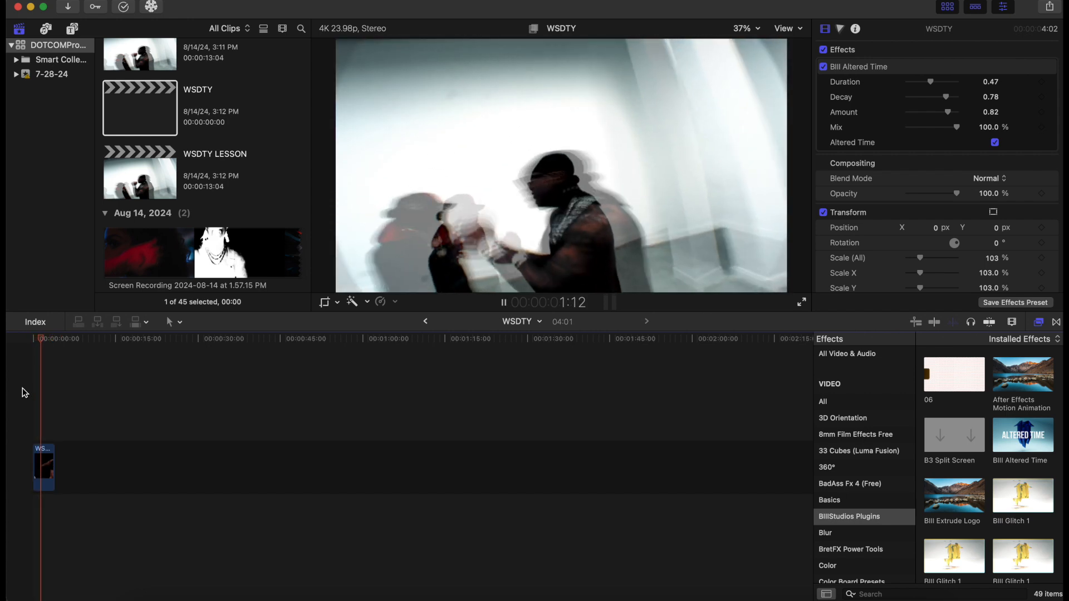
key("space")
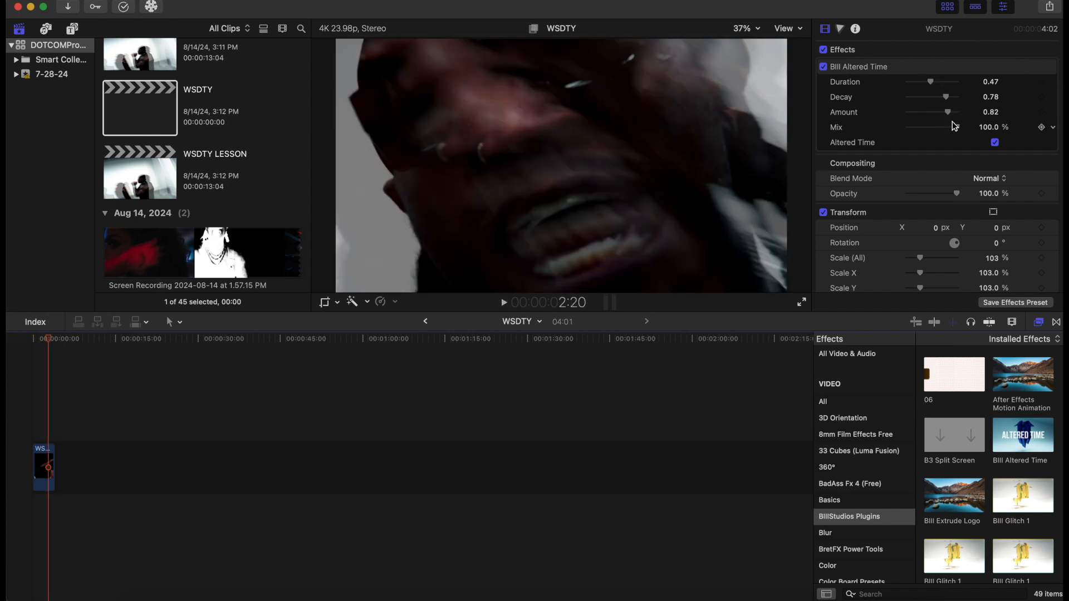
left_click(30, 391)
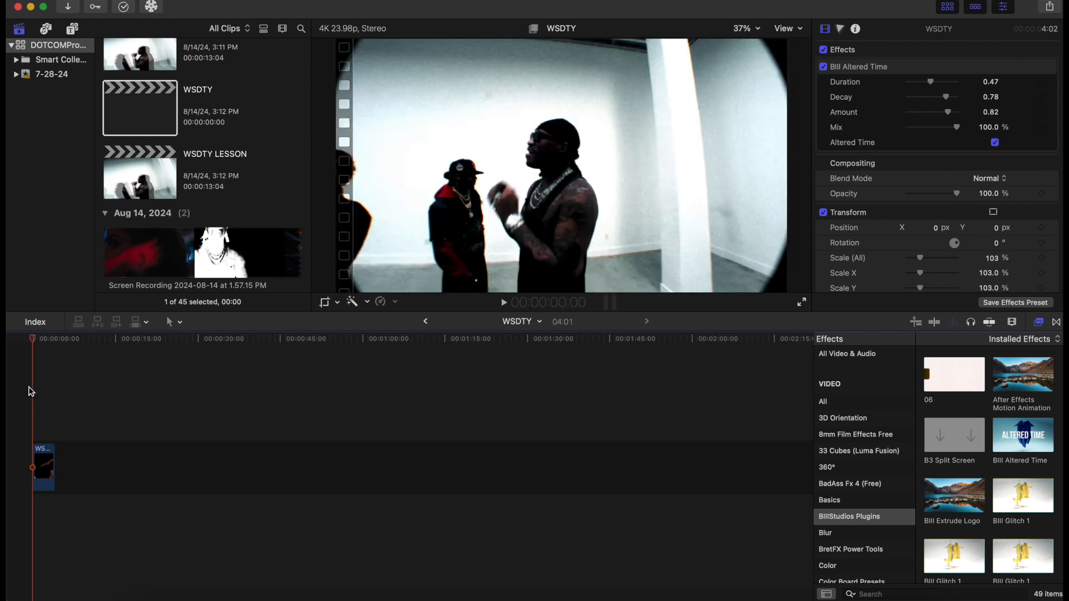
key("space")
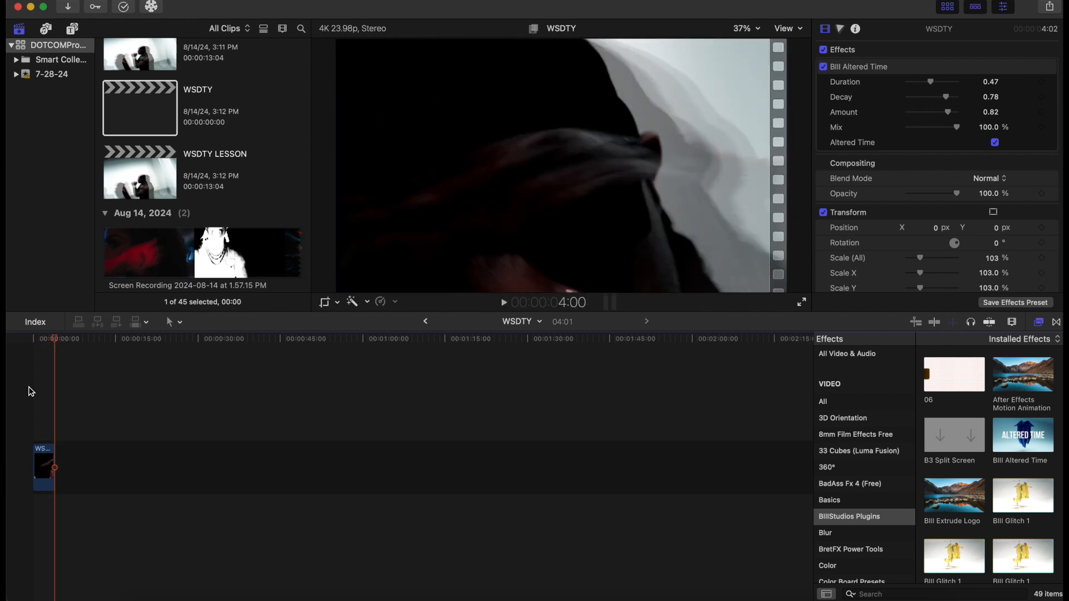
Undo the last change and play back the clip from the start
key("super+z")
left_click(33, 339)
key("space")
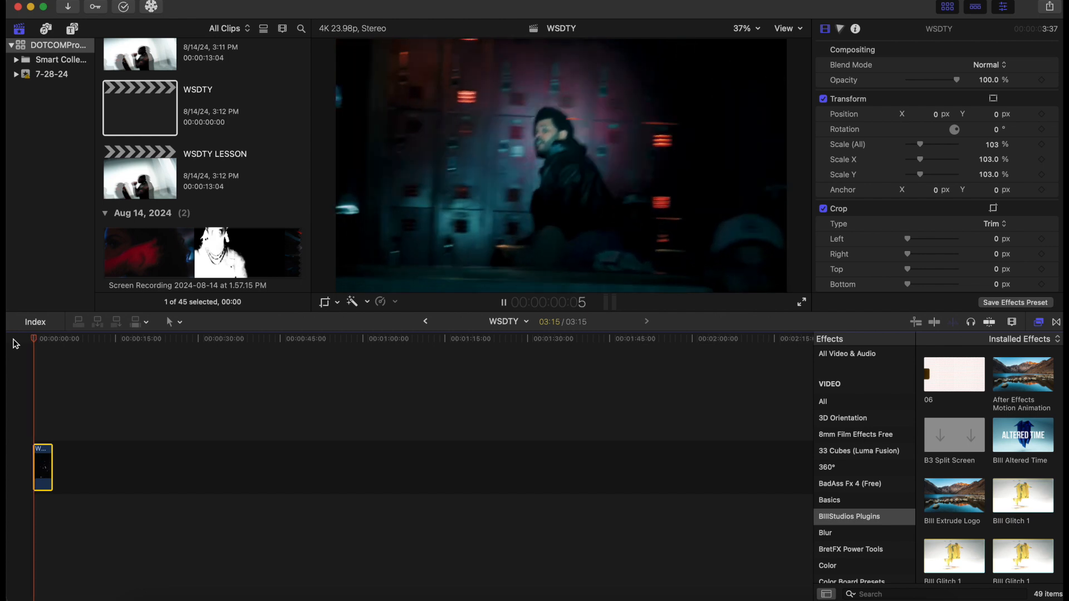
key("space")
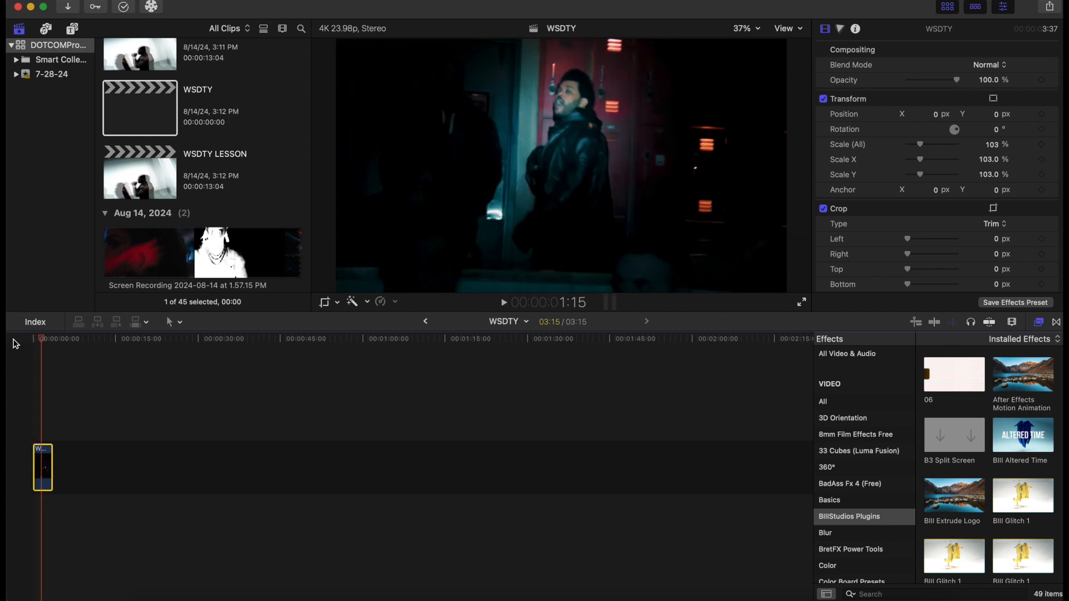
Apply the Night Vision Enhanced effect from the BIIIStudios Plugins category to the WSDTY clip
left_click(40, 338)
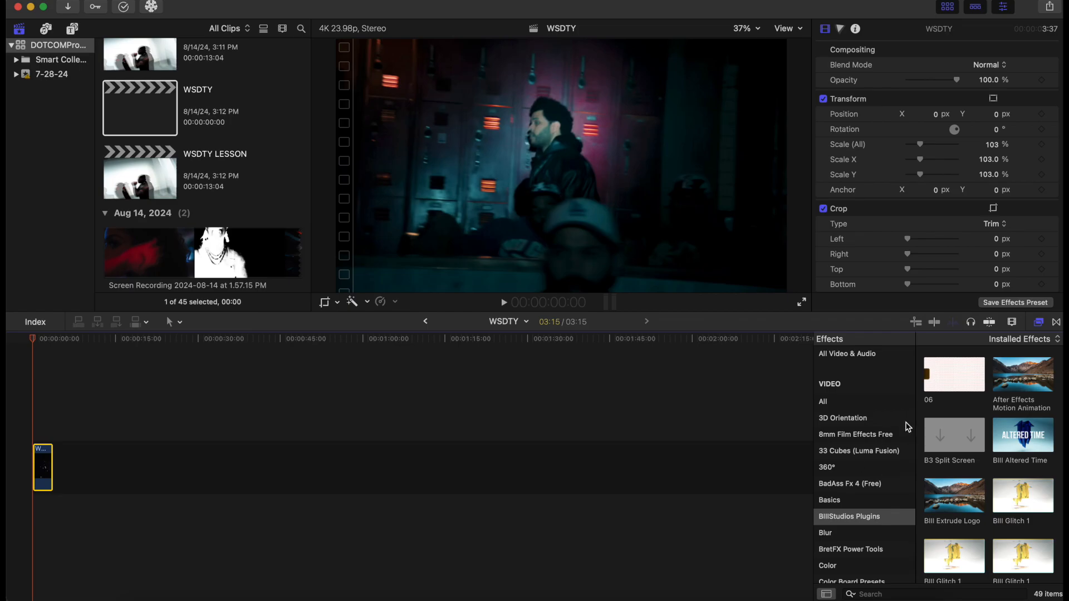
scroll(908, 424, "down", 3)
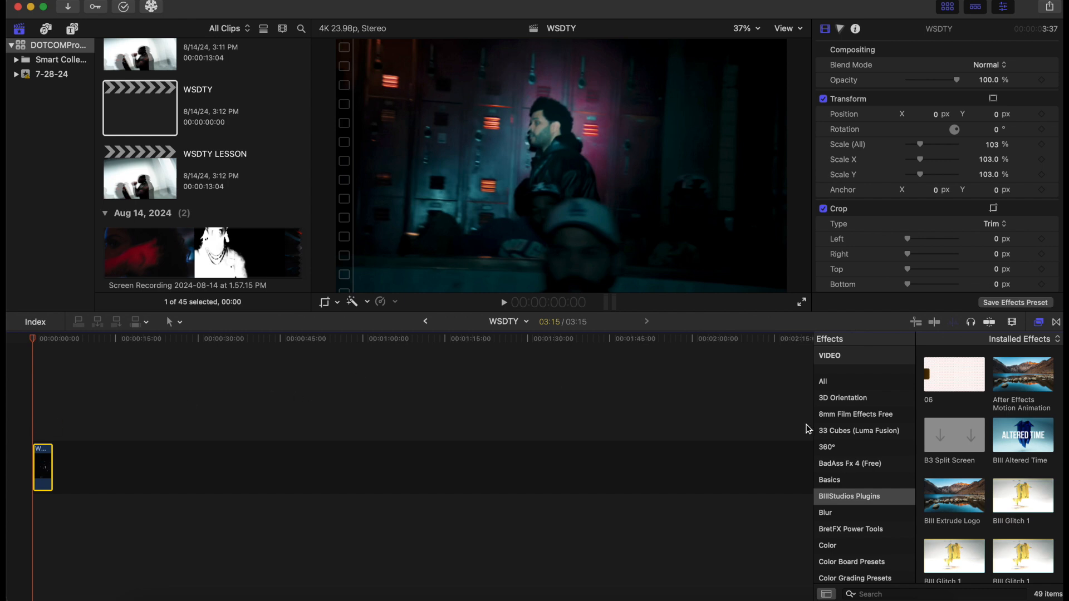
scroll(963, 430, "down", 10)
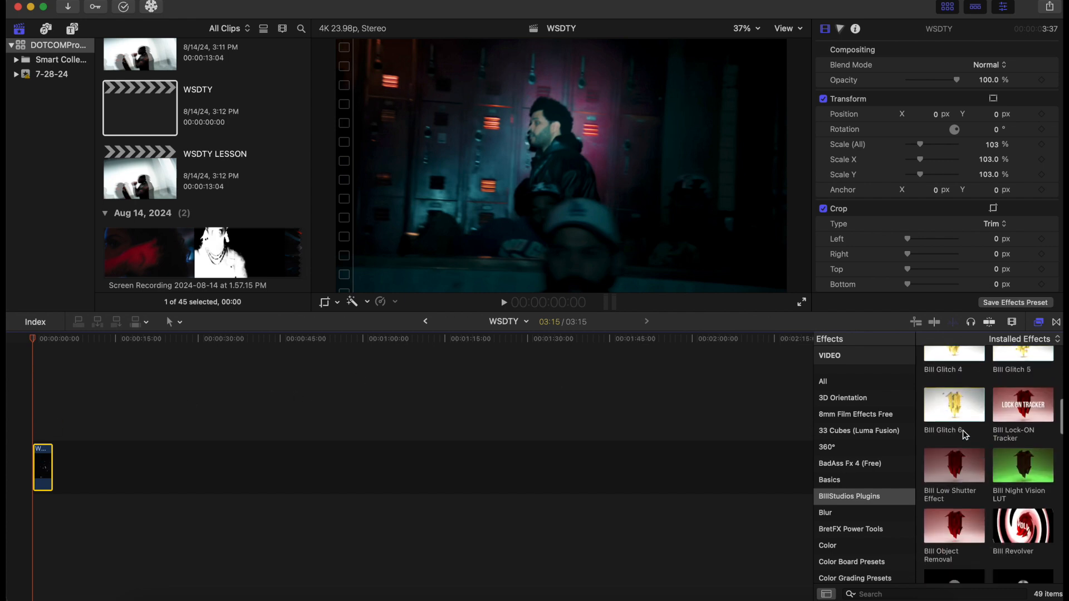
scroll(964, 432, "down", 1)
left_click_drag(948, 452, 46, 471)
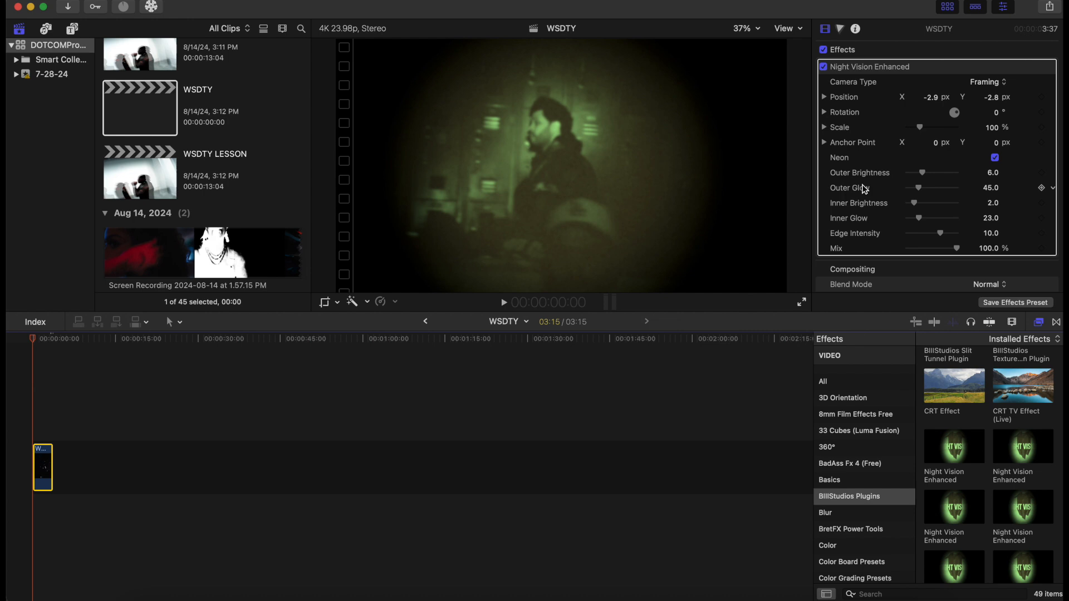
Turn off the Neon option in Night Vision Enhanced and play the clip back from the start
left_click(996, 159)
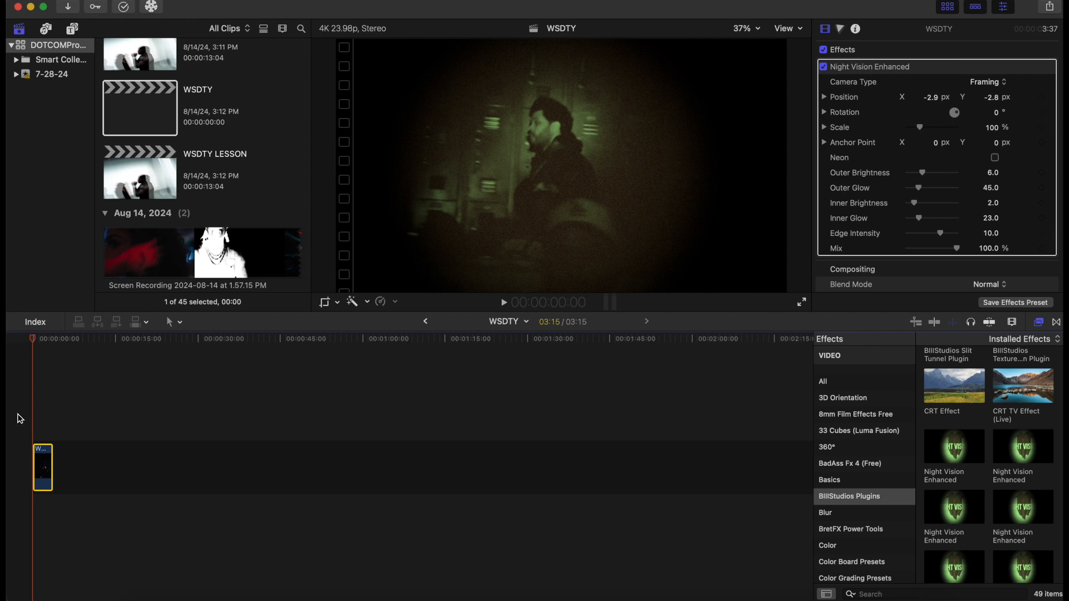
key("space")
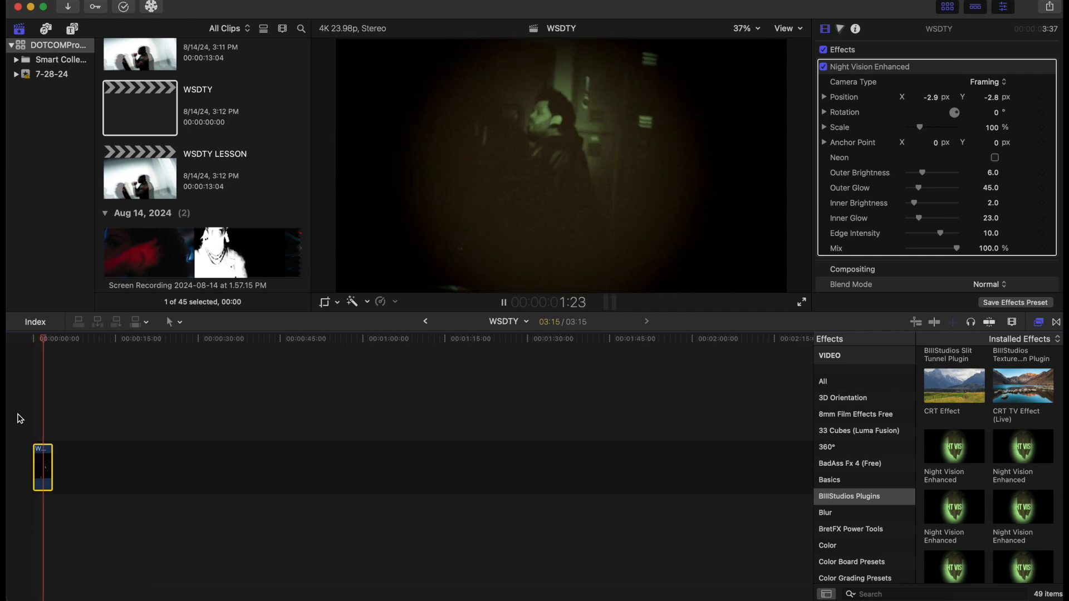
left_click(19, 419)
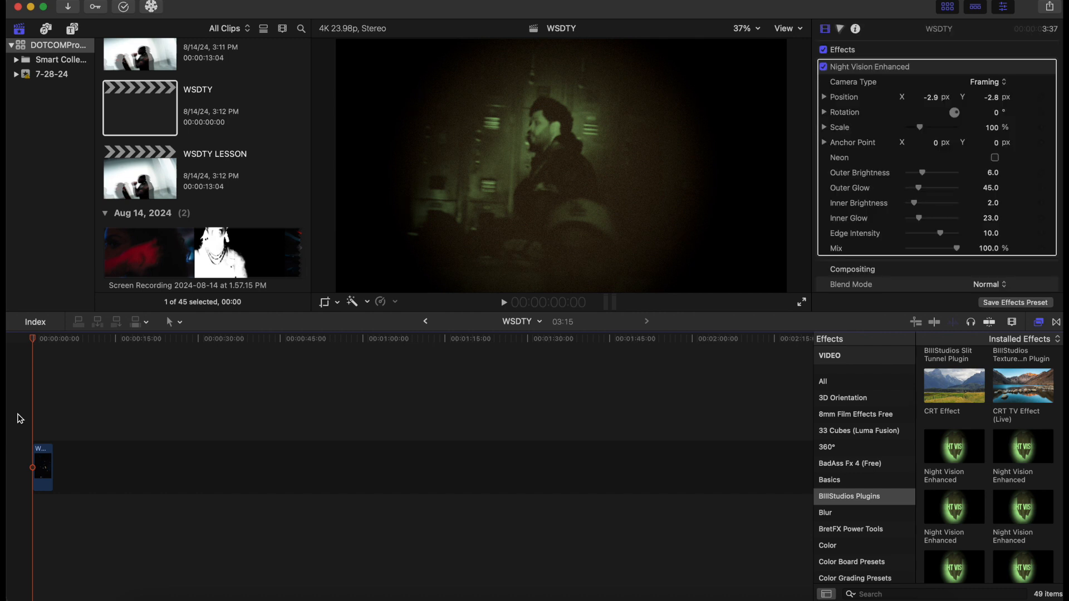
key("space")
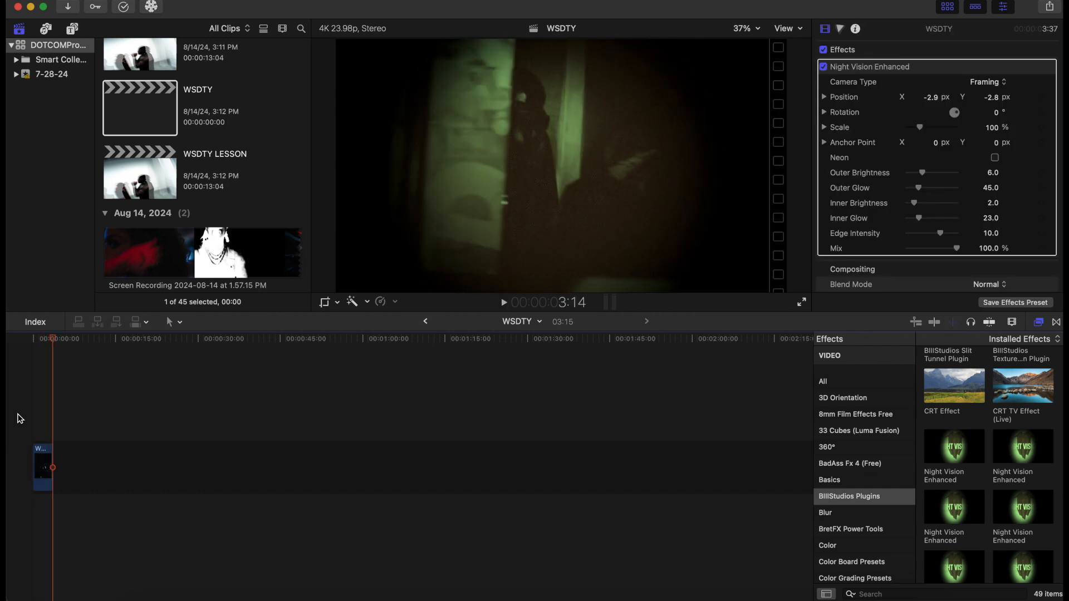
left_click_drag(53, 457, 56, 457)
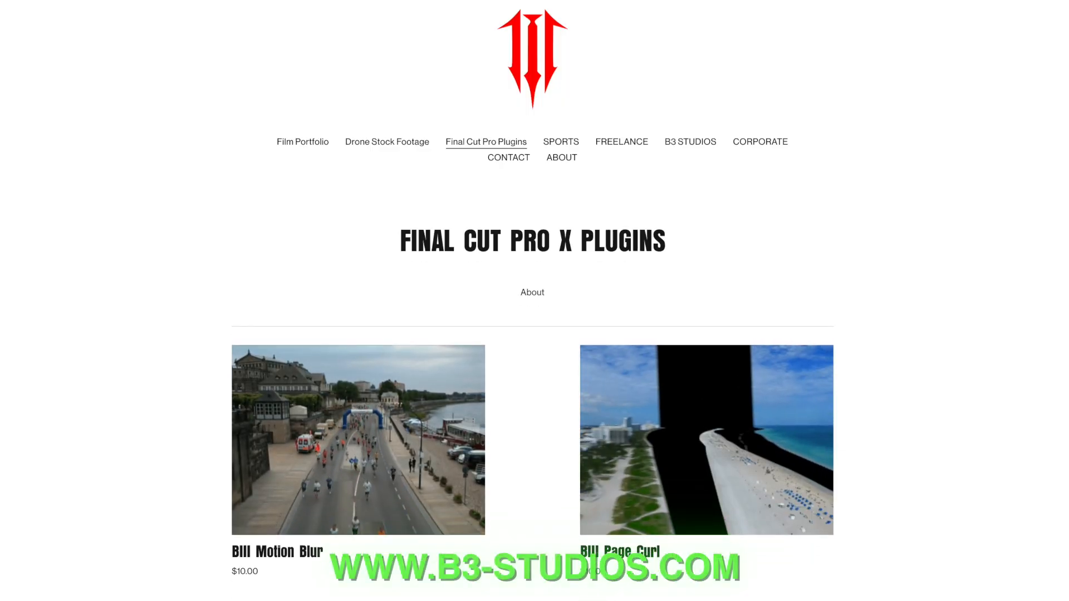
Scroll through the BIIIStudios Final Cut Pro X Plugins web page to browse the available plugins
scroll(532, 334, "down", 3)
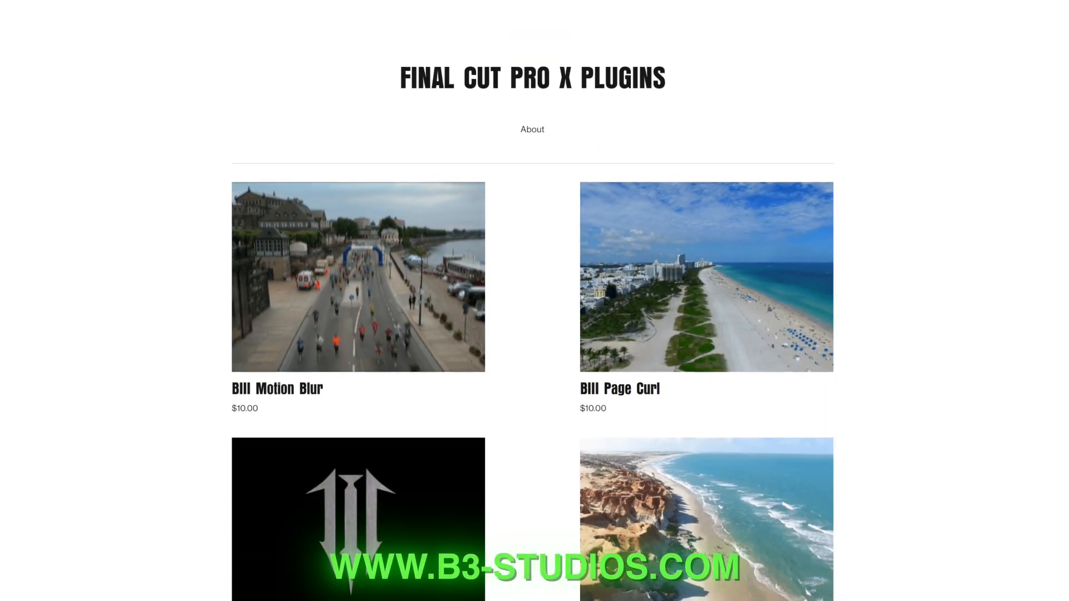